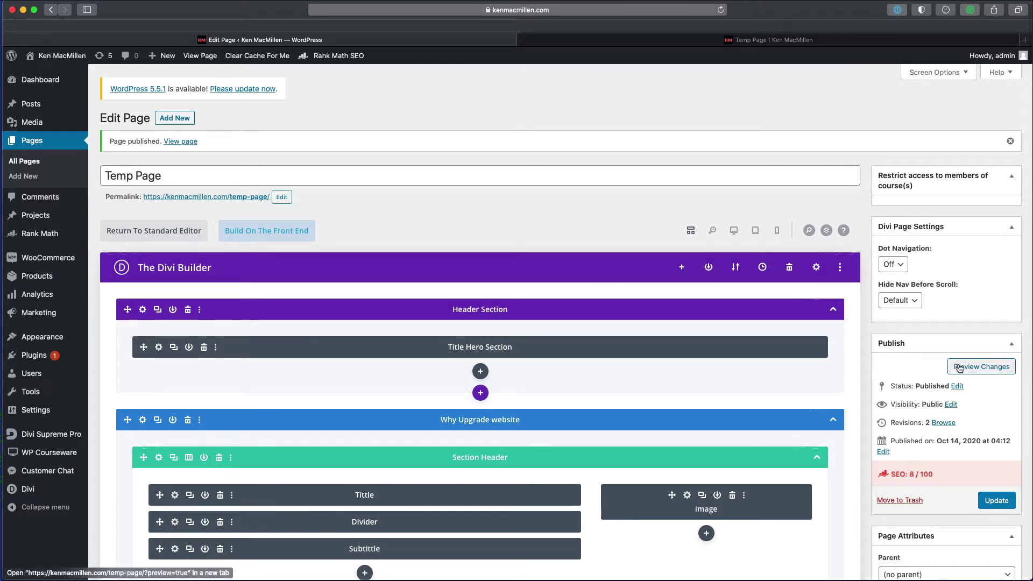
click(665, 43)
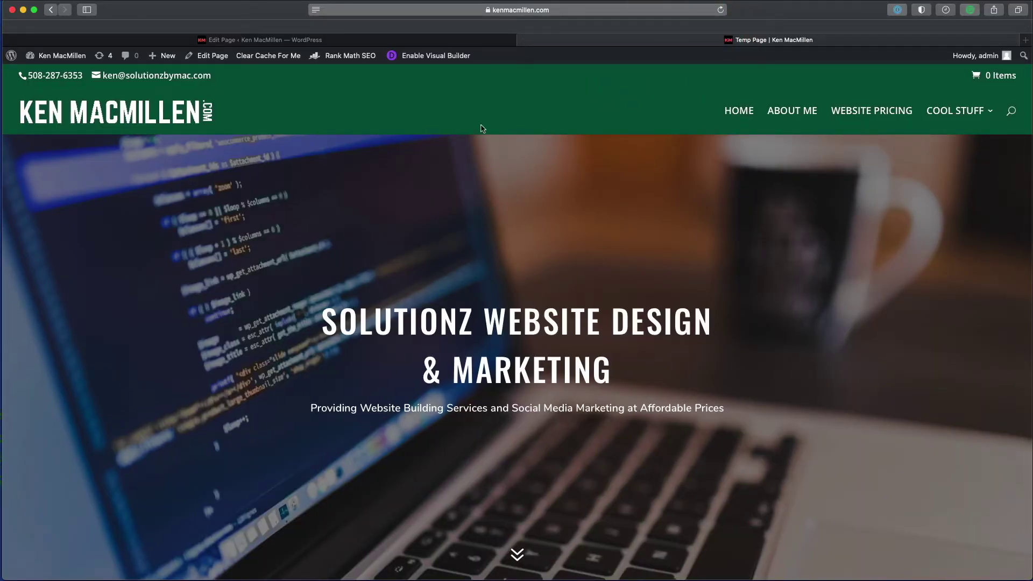
click(433, 40)
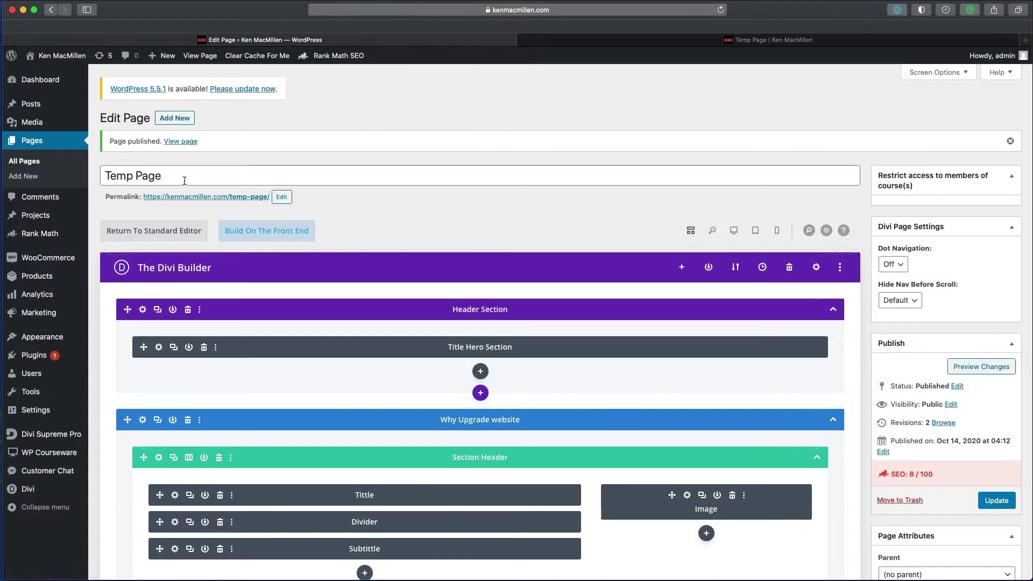
click(603, 40)
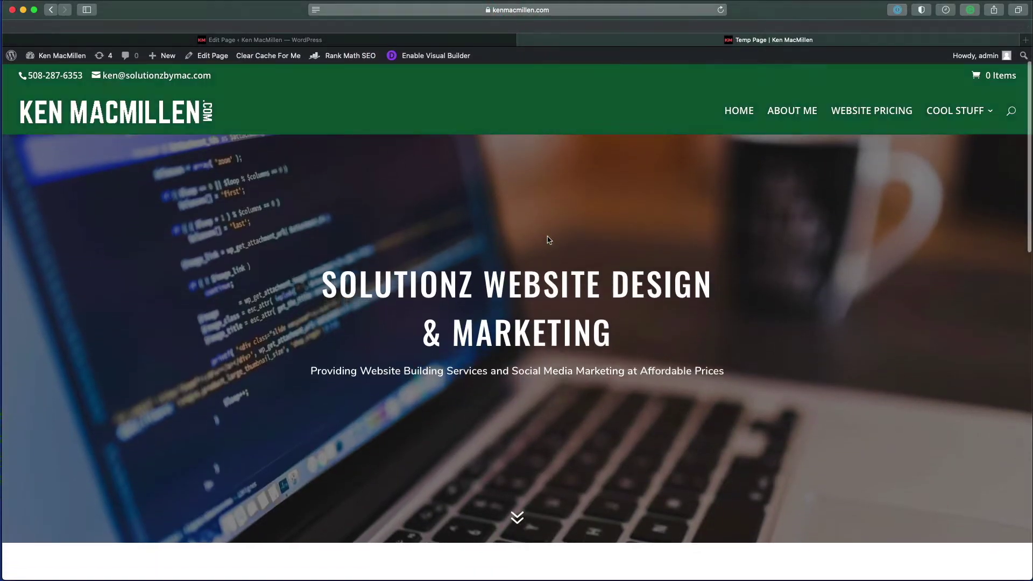
scroll(547, 240, down, 10)
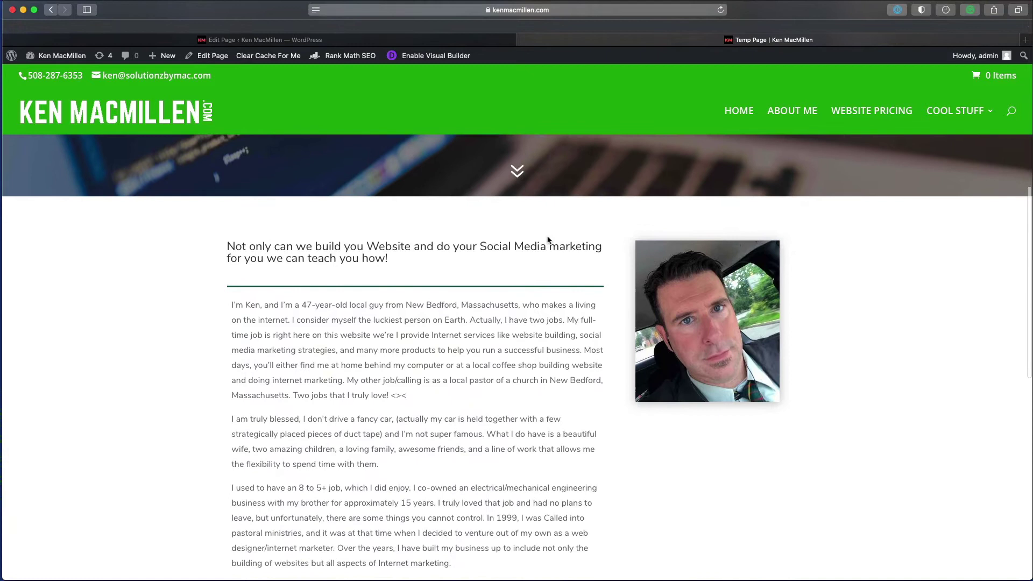
scroll(547, 239, down, 2)
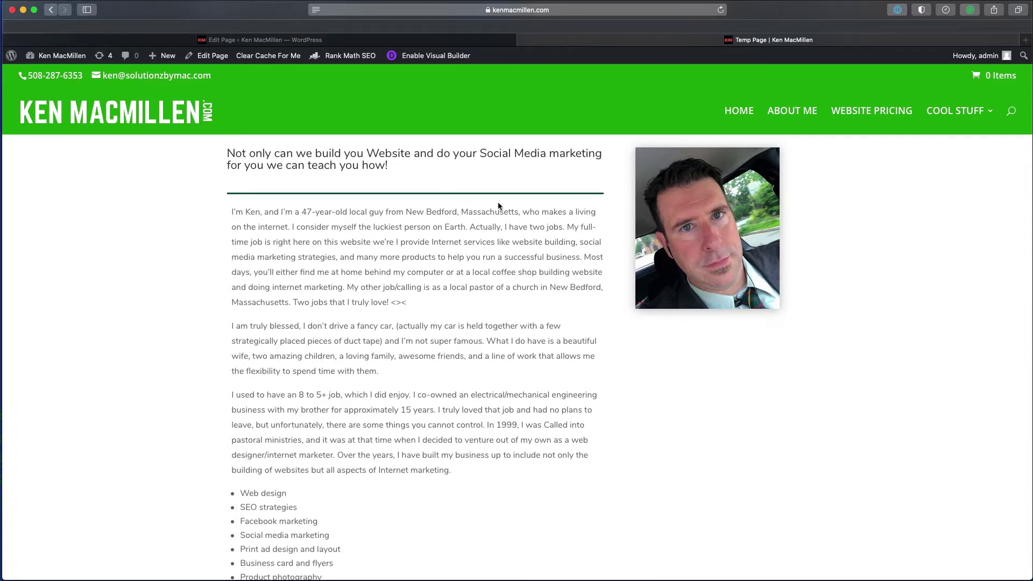
scroll(468, 210, up, 2)
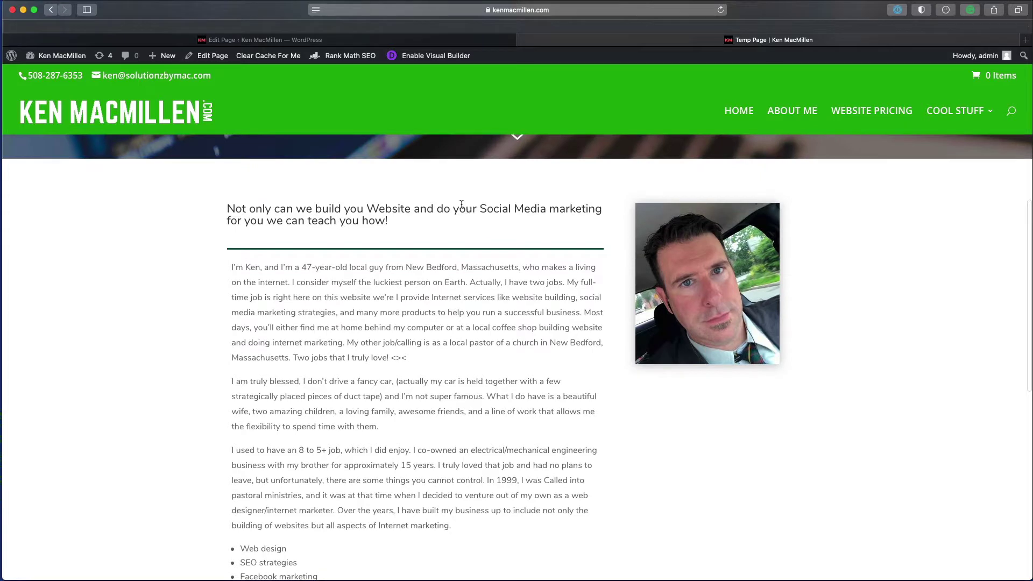
Open the page in the Visual Builder and duplicate the right-column bio photo module.
click(437, 57)
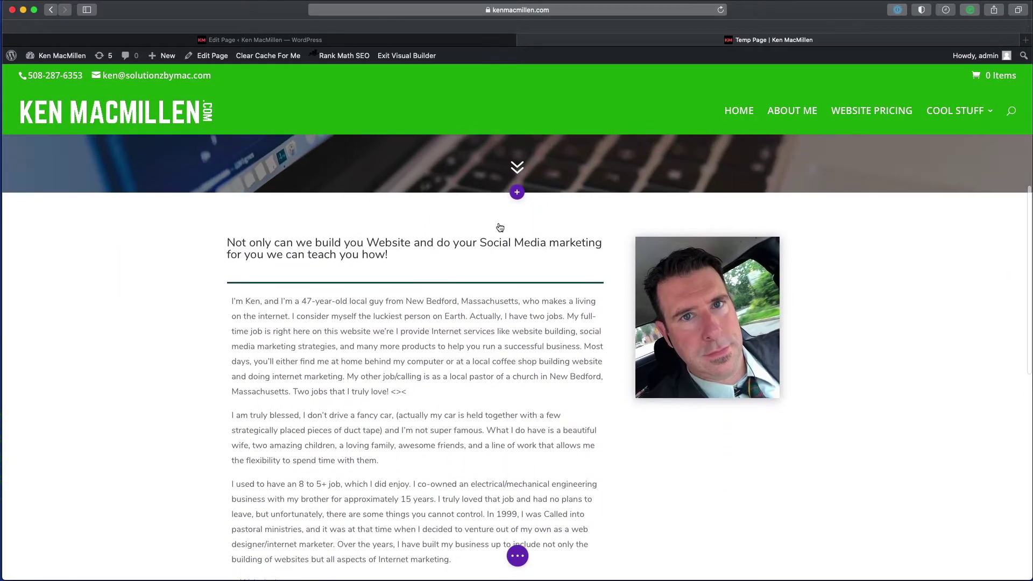
mouse_move(157, 207)
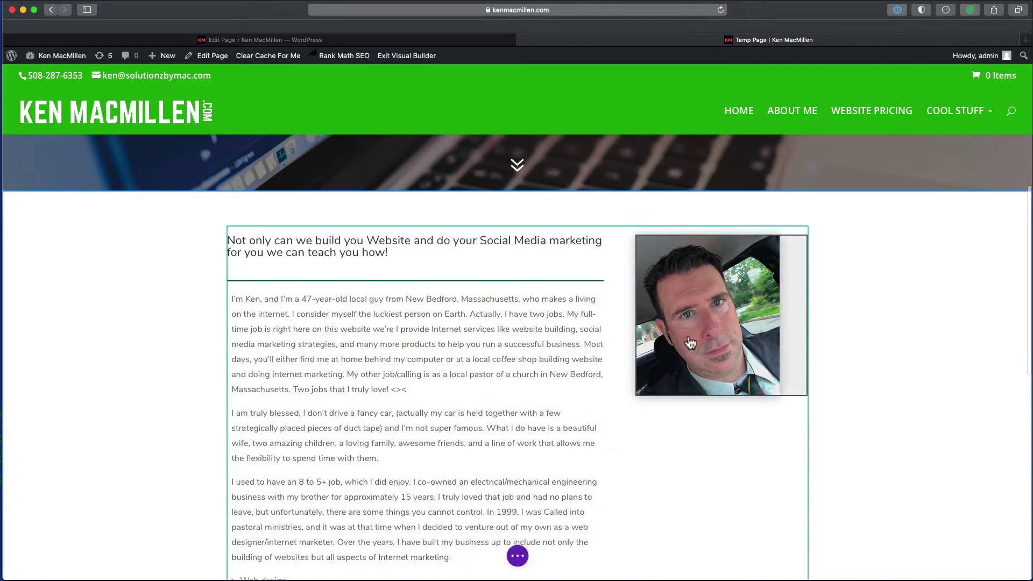
mouse_move(696, 346)
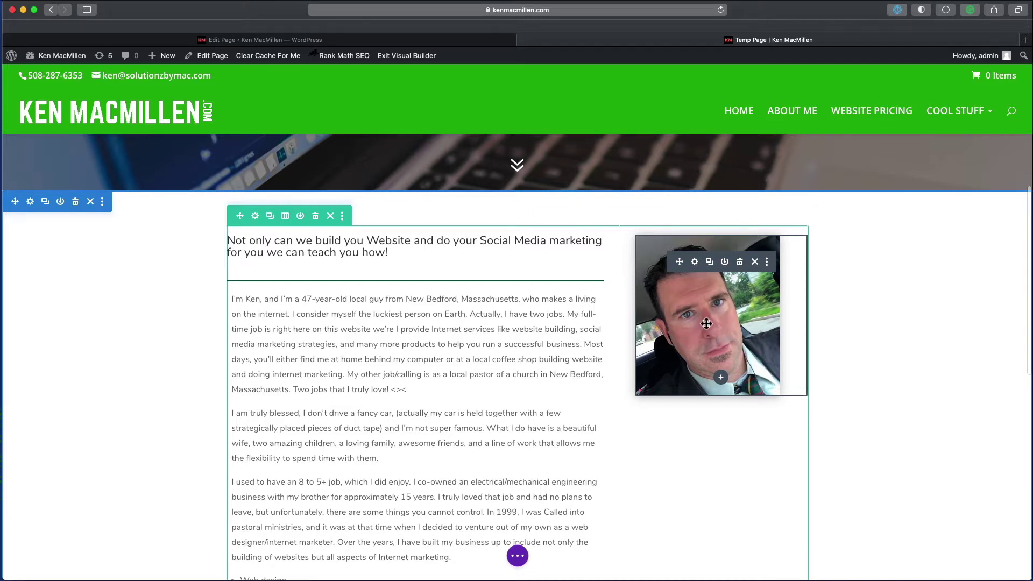
click(709, 262)
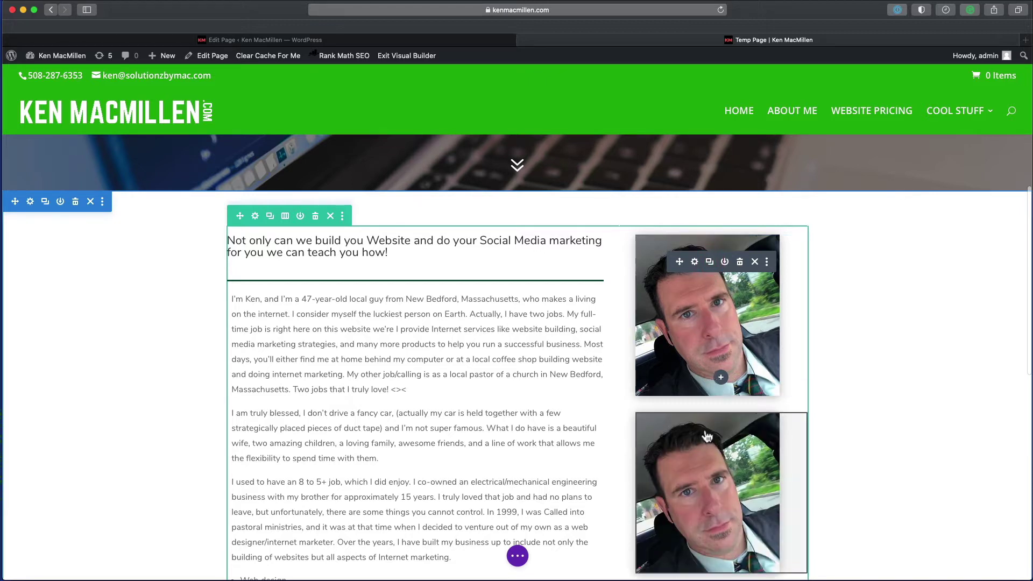
scroll(707, 436, down, 2)
scroll(707, 436, down, 1)
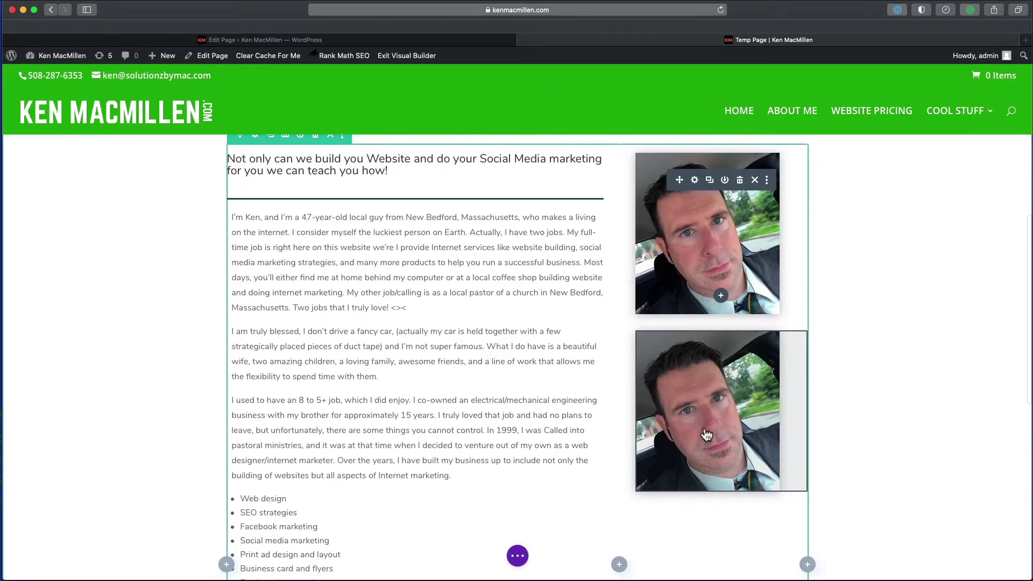
Insert a blank Image module below the first right-column photo, found by searching 'ima'.
click(721, 295)
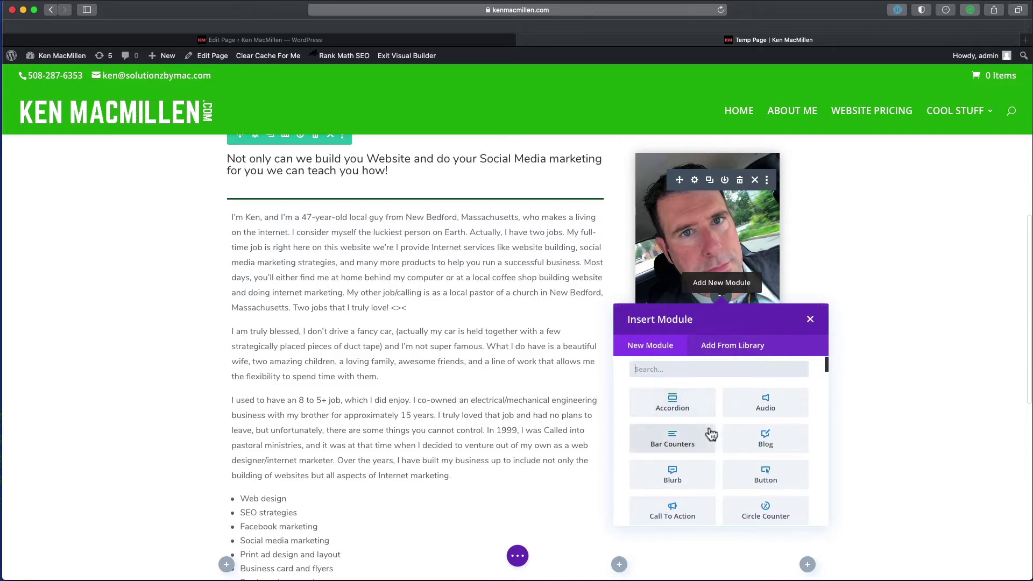
scroll(708, 425, down, 5)
scroll(710, 433, down, 4)
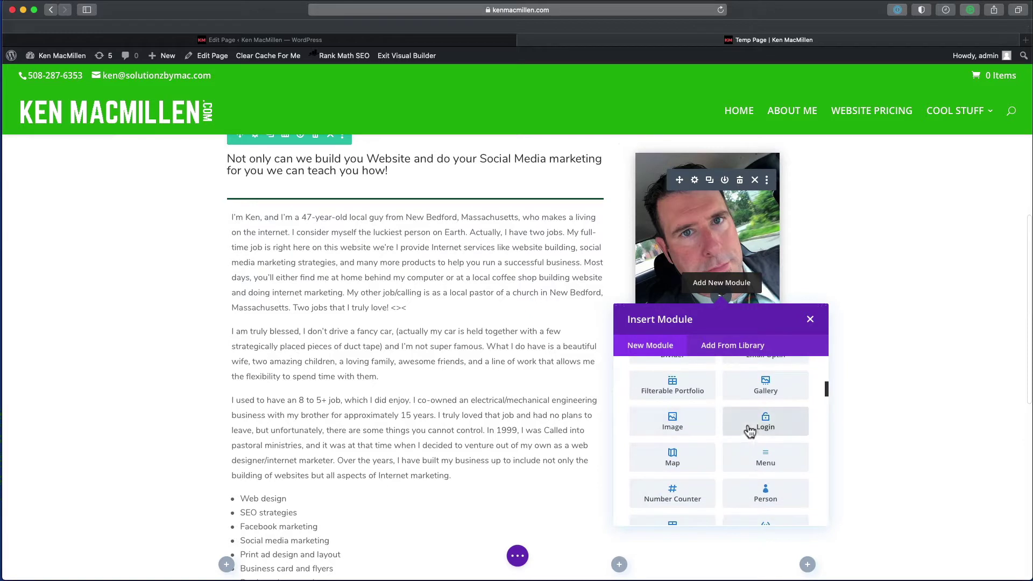
scroll(694, 457, down, 2)
scroll(702, 466, down, 3)
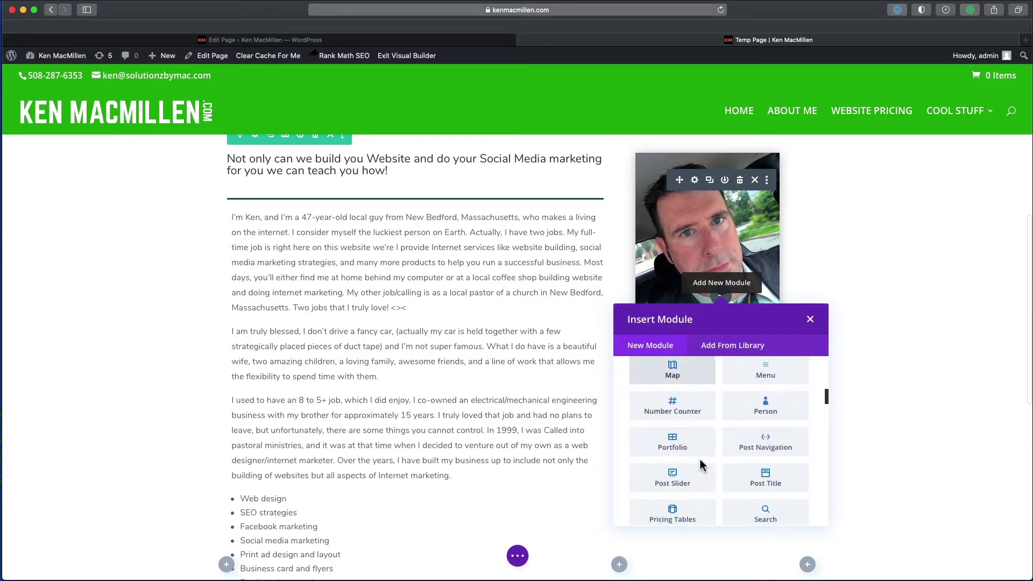
scroll(701, 466, down, 4)
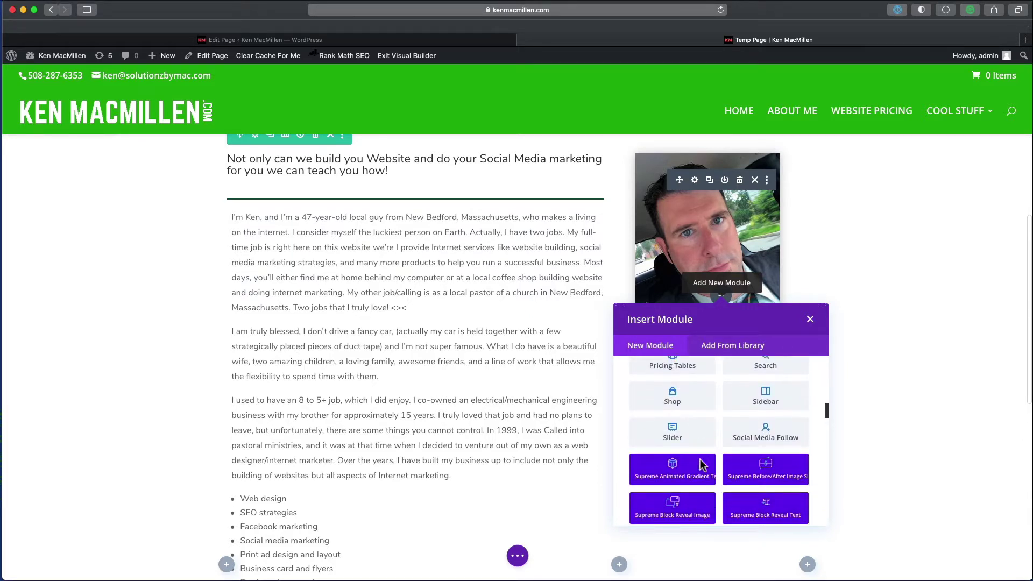
scroll(703, 467, up, 6)
scroll(702, 466, up, 4)
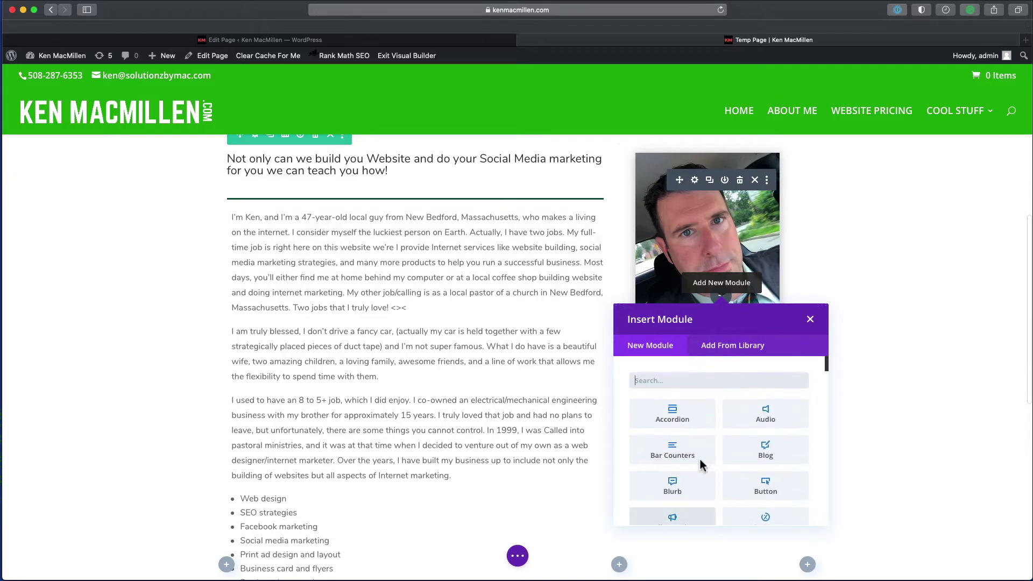
click(676, 382)
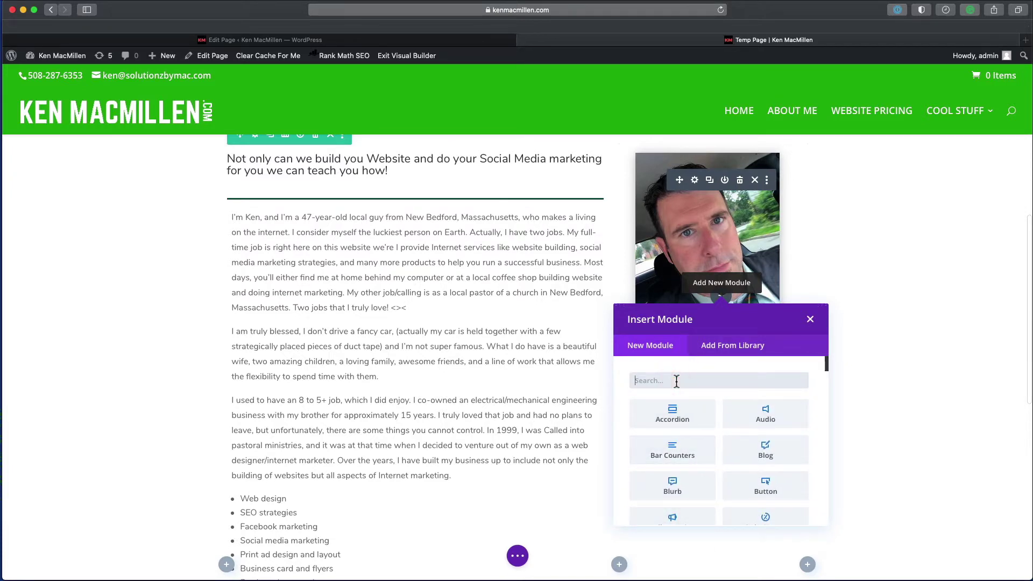
text(ima)
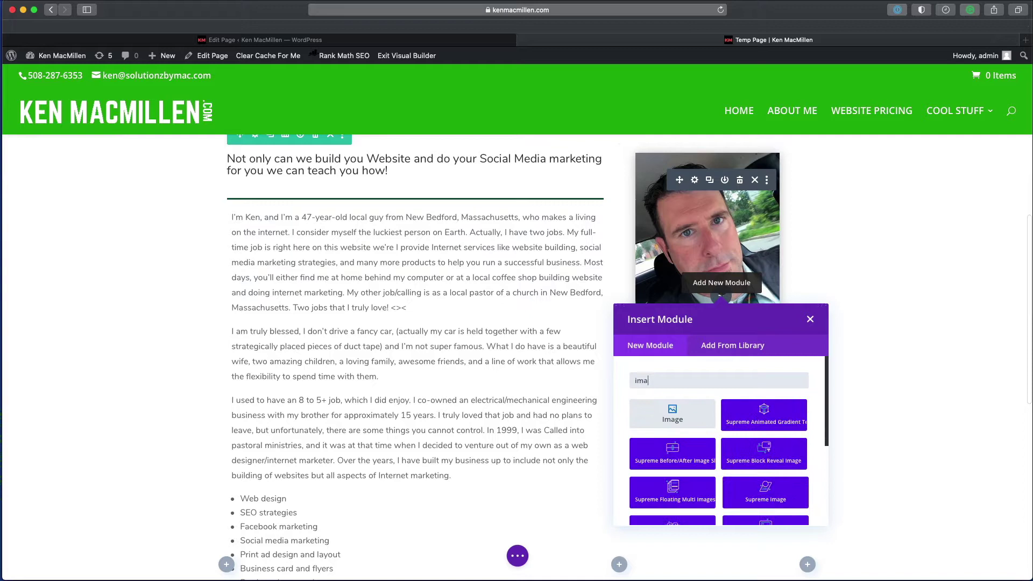
scroll(675, 400, down, 1)
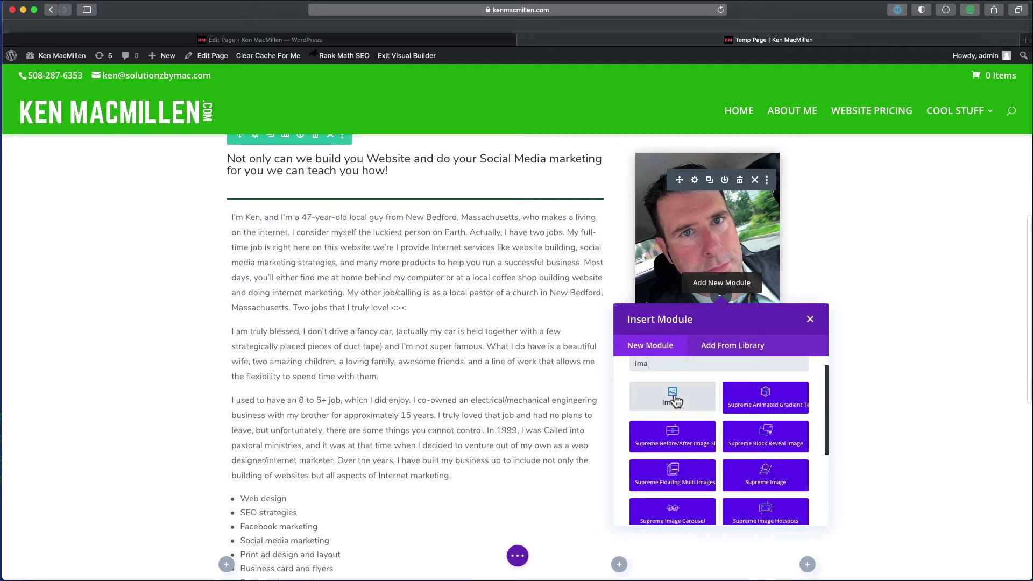
click(674, 399)
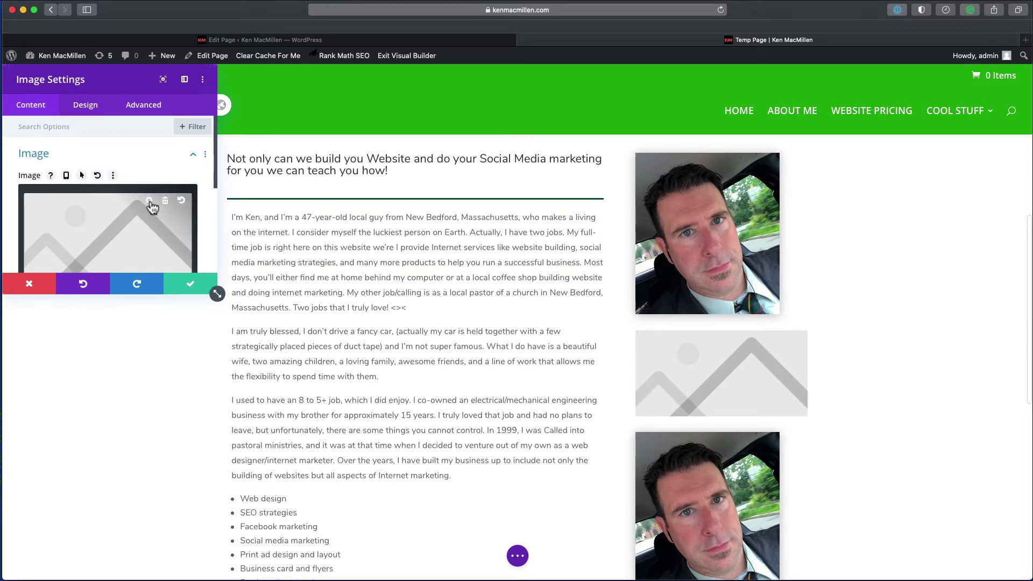
Insert the 'Creating Better YouTube Videos' thumbnail into the new image module.
click(150, 202)
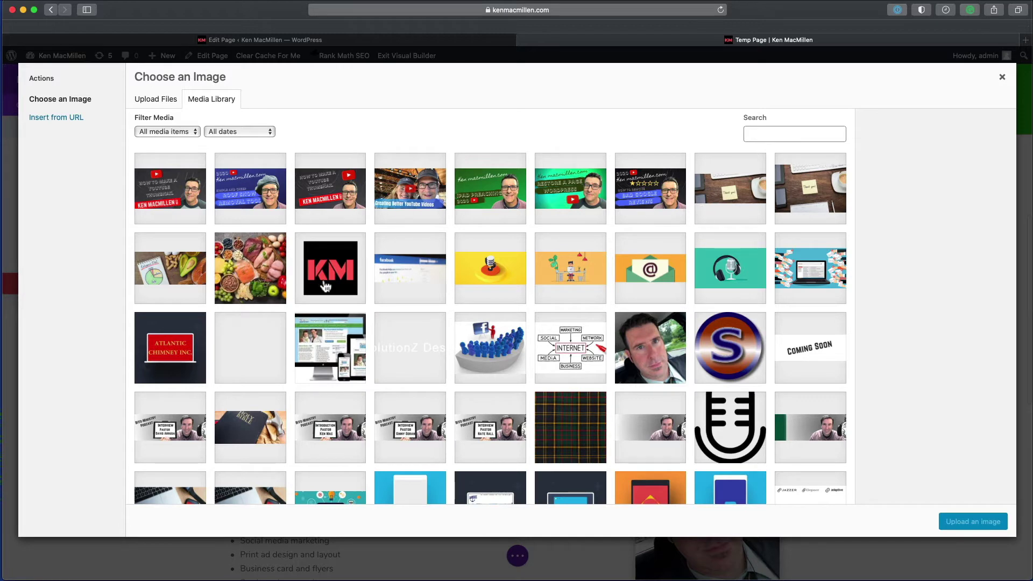
scroll(338, 284, down, 1)
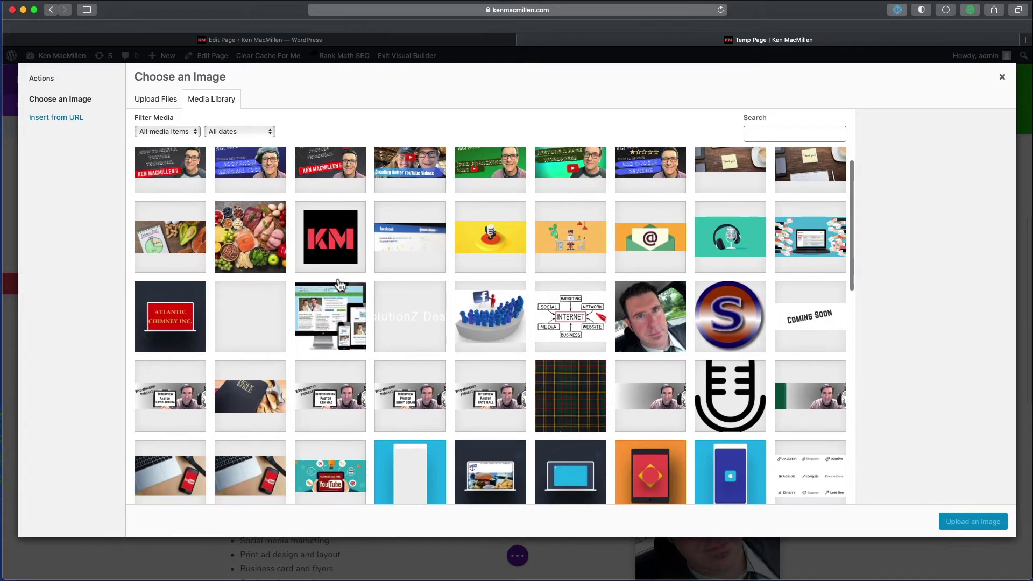
scroll(339, 284, up, 1)
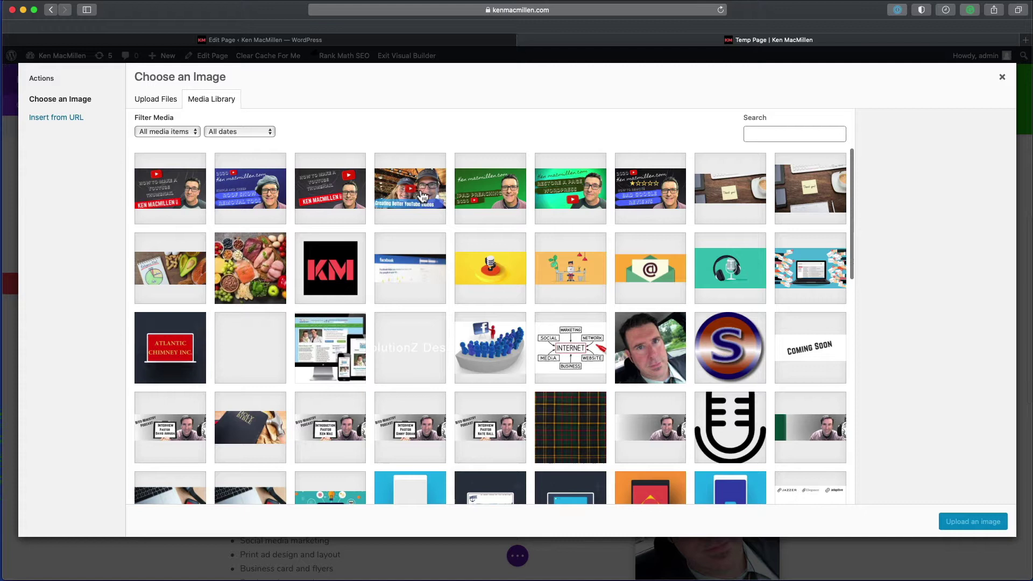
click(423, 202)
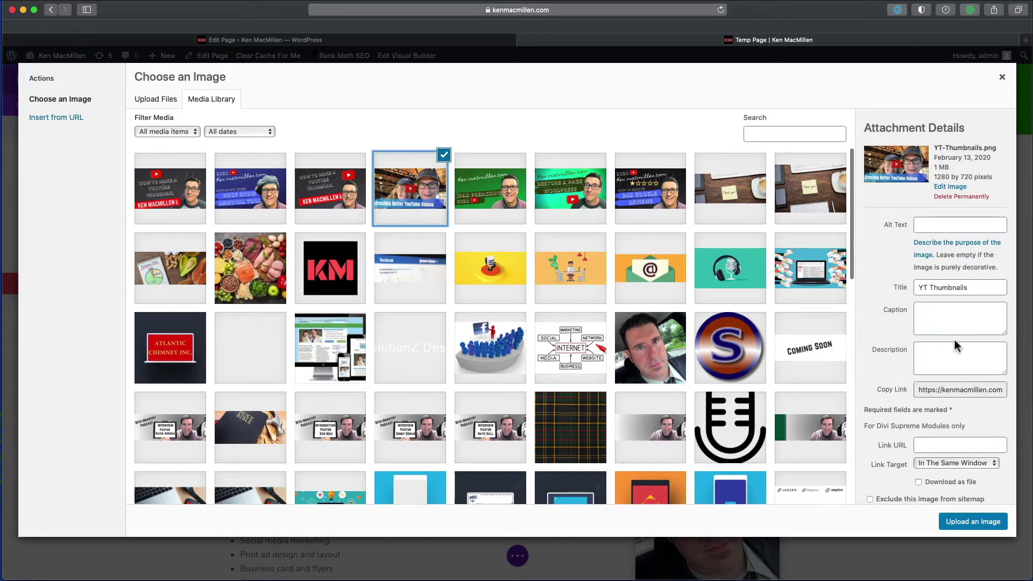
click(963, 523)
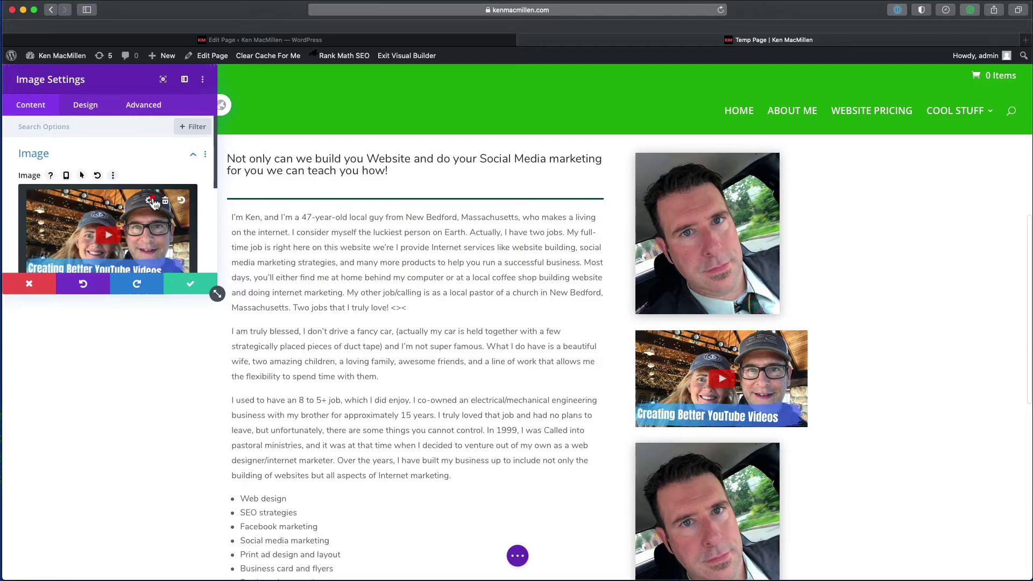
Swap it for the 'IPAD PREACHING 2020' thumbnail and save the module settings.
click(151, 202)
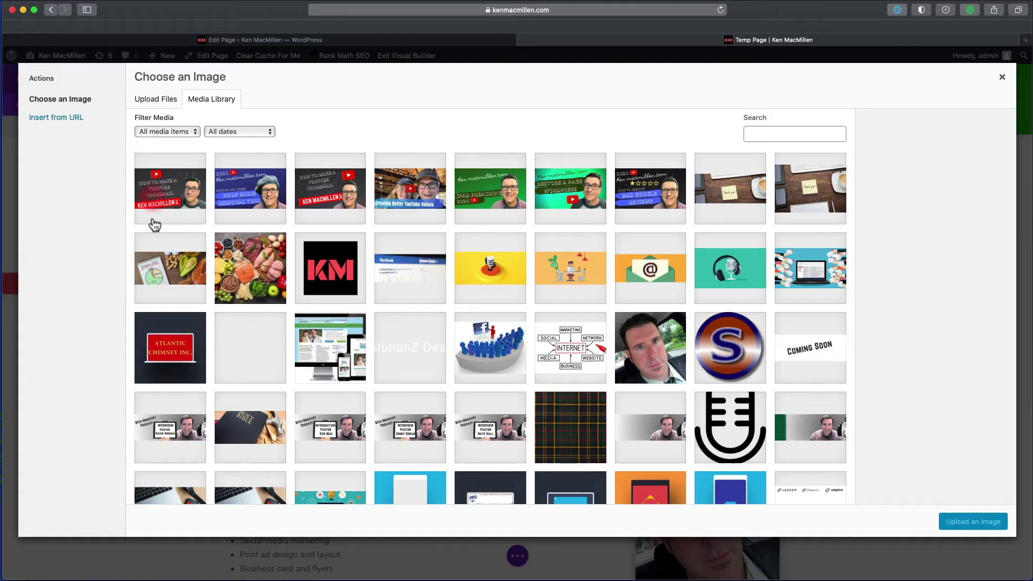
click(486, 204)
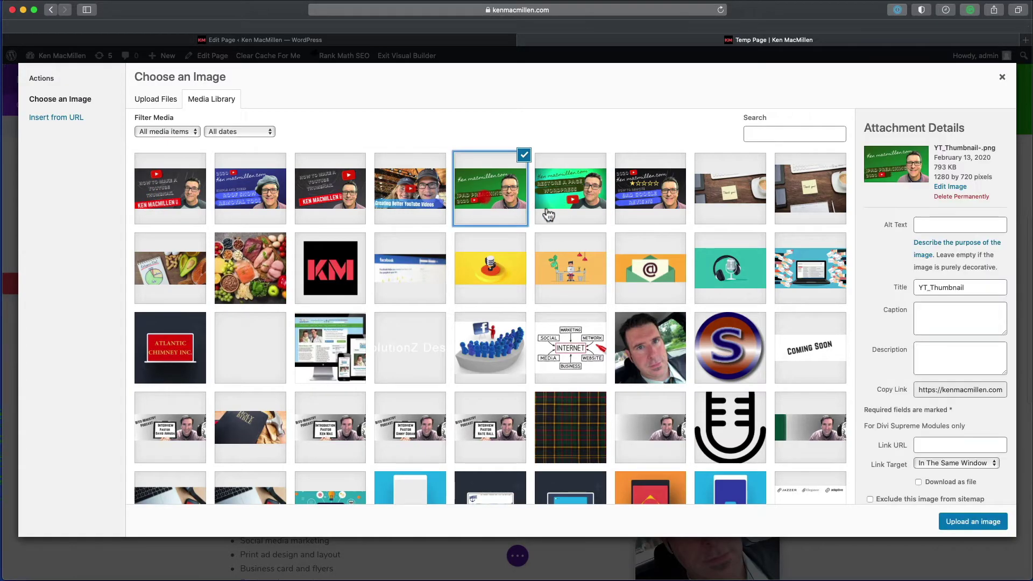
click(974, 521)
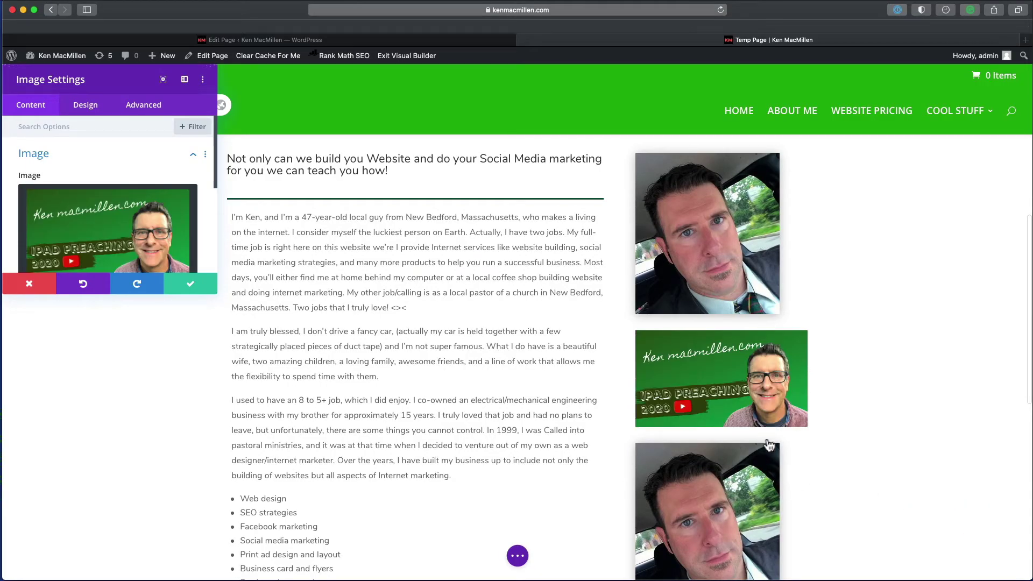
click(188, 285)
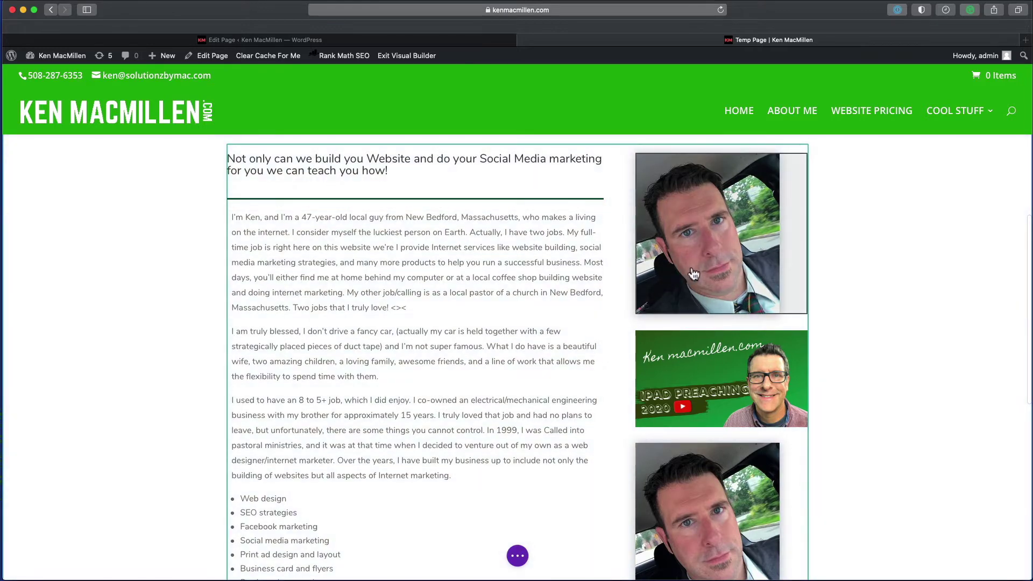
Replace the top right-column photo with the headphones and microphone podcast image.
mouse_move(700, 258)
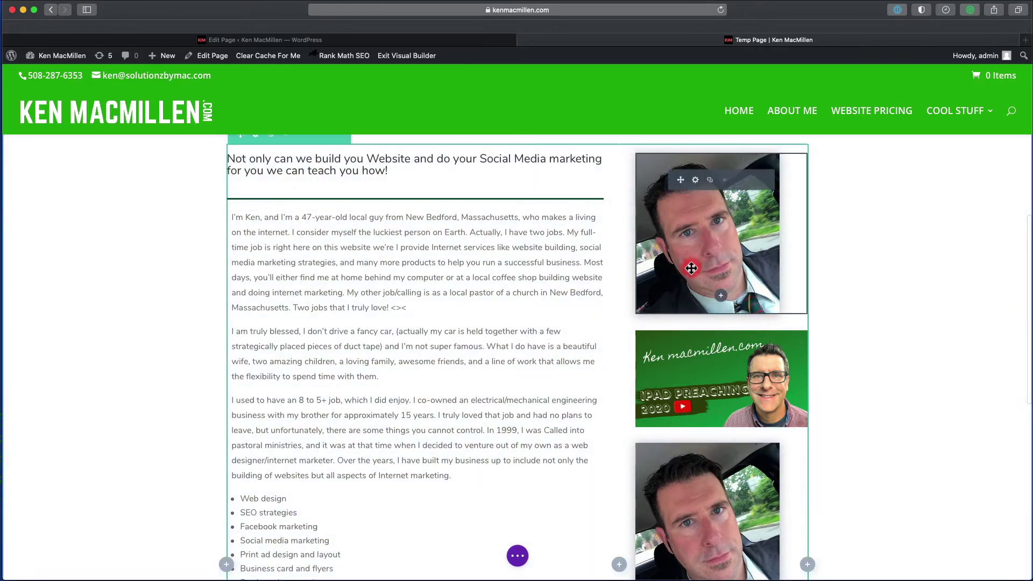
click(714, 245)
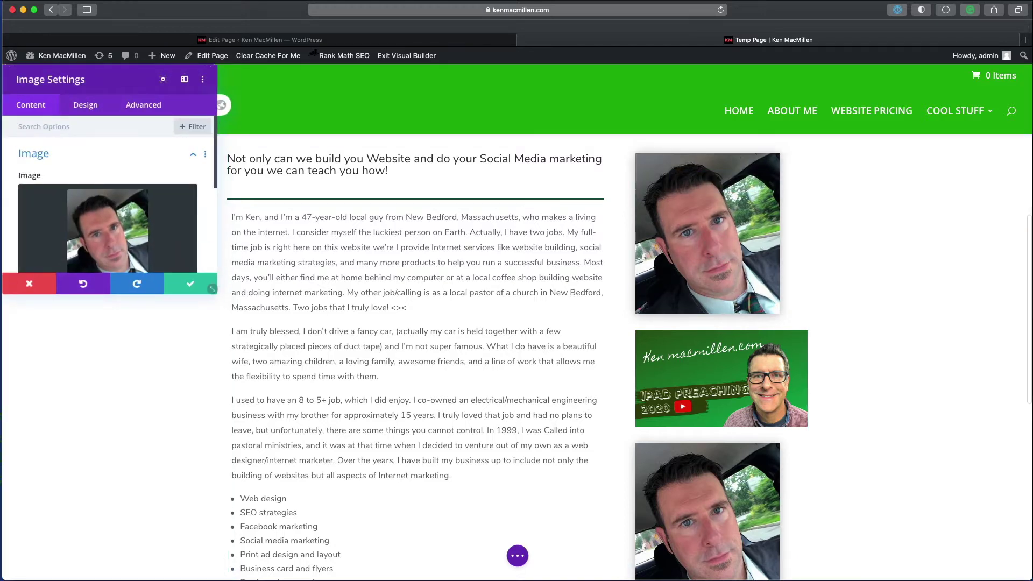
mouse_move(64, 223)
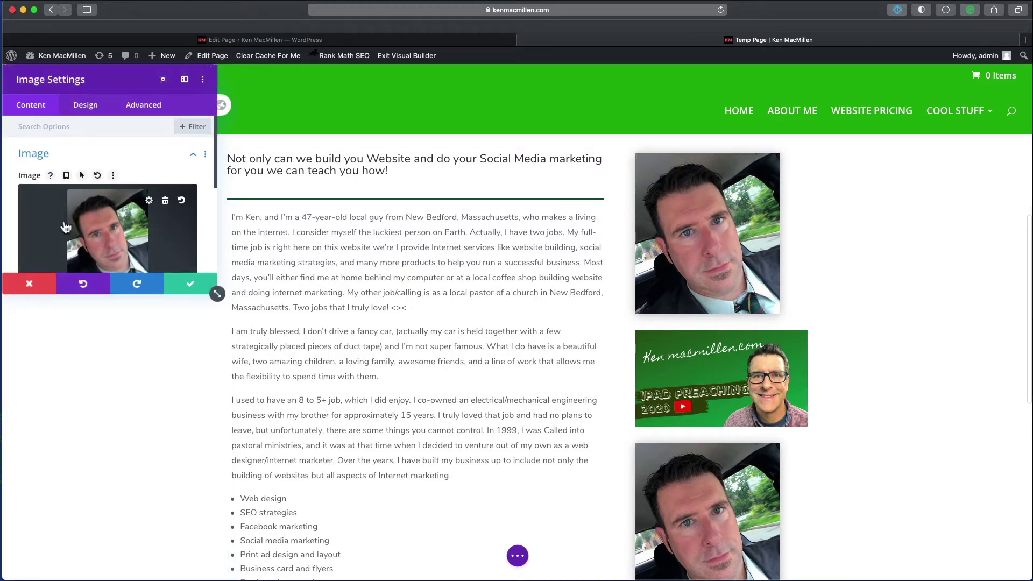
click(132, 218)
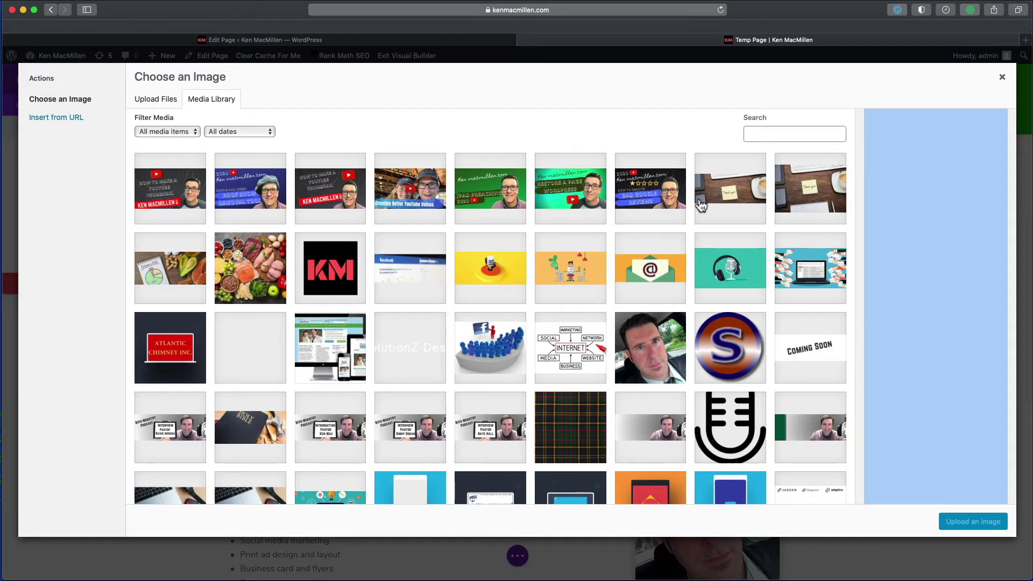
click(730, 272)
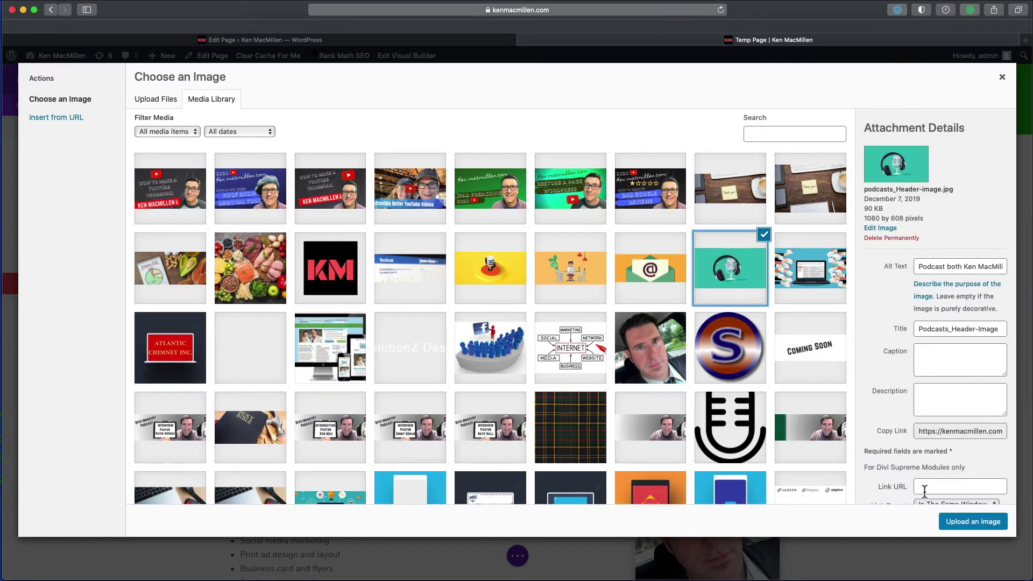
click(944, 521)
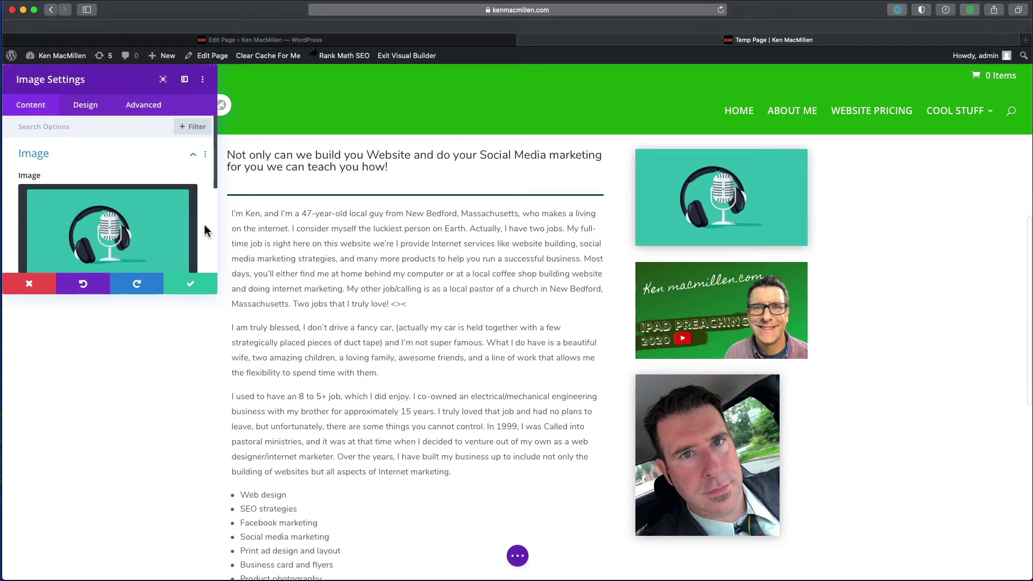
Save and close the podcast image's settings.
click(82, 114)
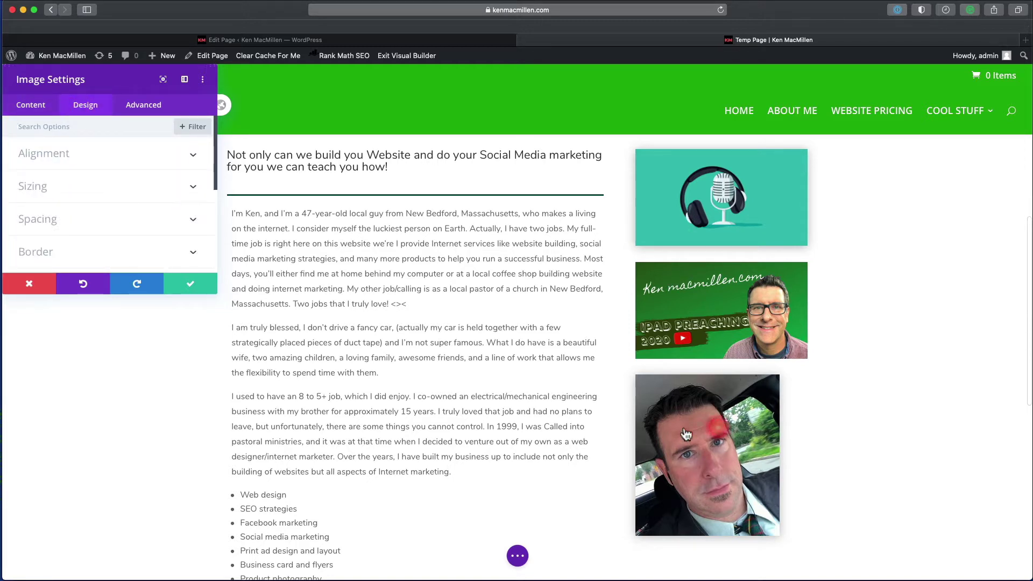
click(198, 282)
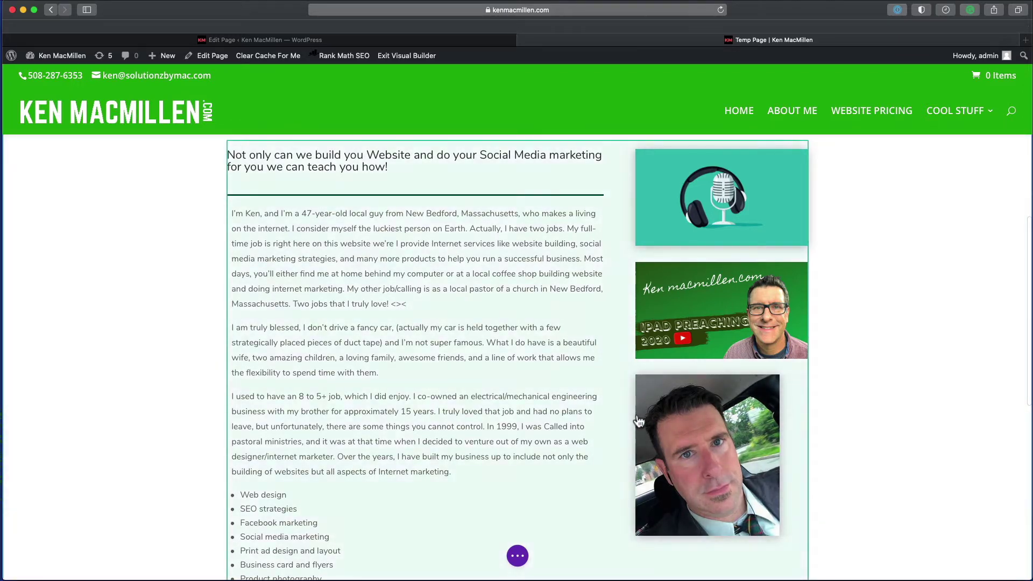
scroll(693, 414, down, 1)
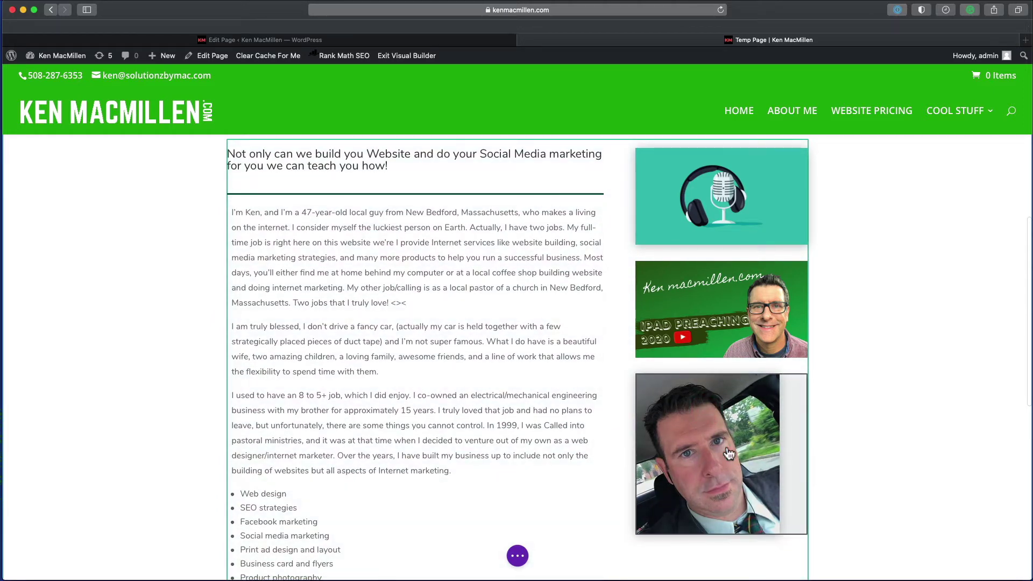
Centre-align the bottom bio photo in the right column and save it.
click(725, 448)
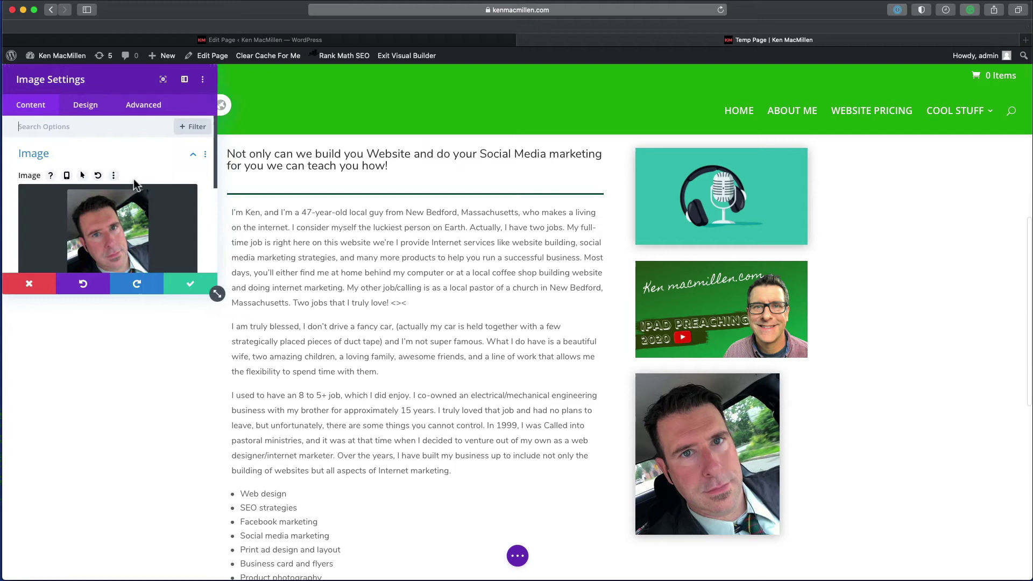
click(82, 107)
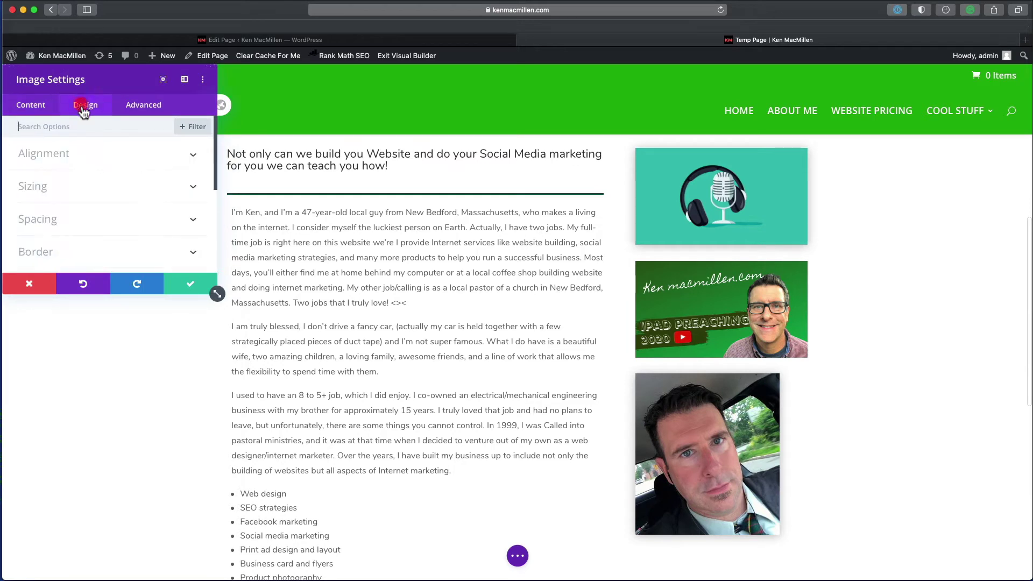
click(57, 155)
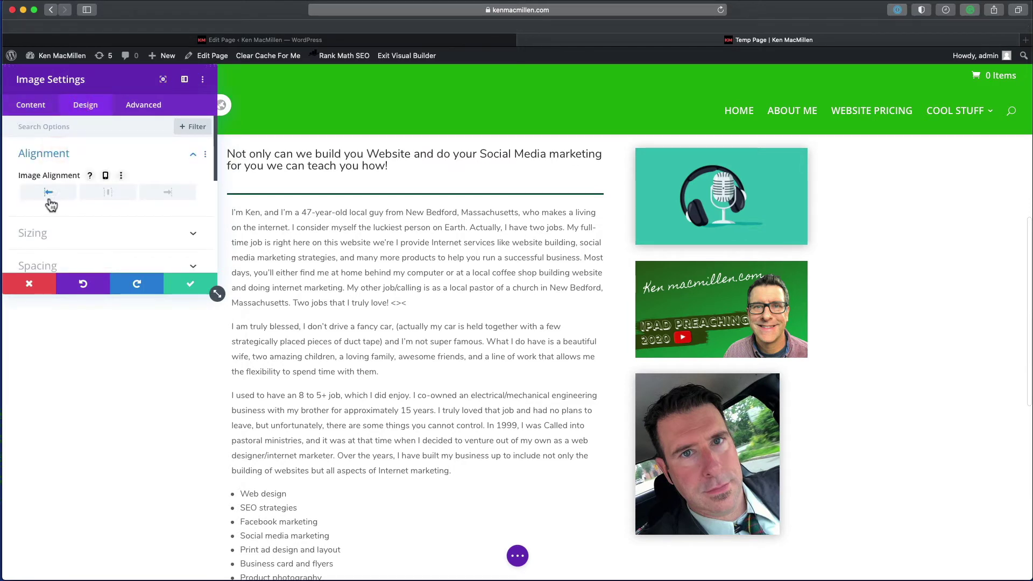
click(108, 195)
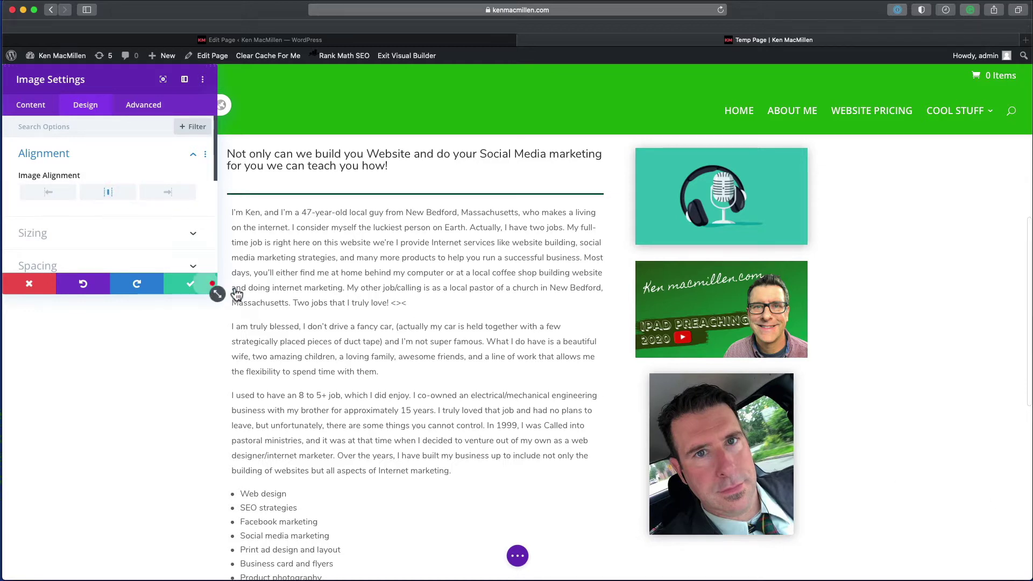
click(212, 285)
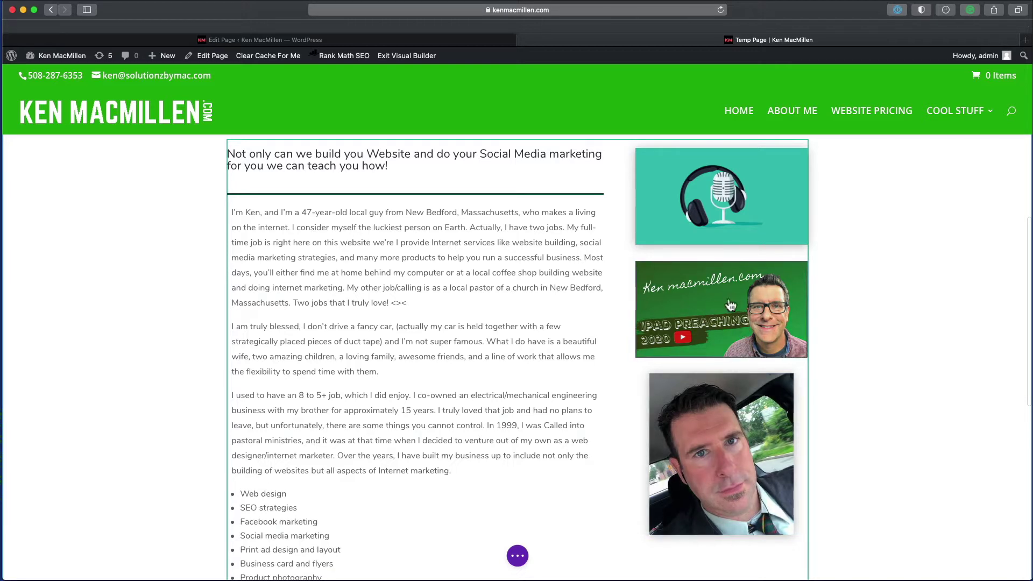
Centre-align the podcast image and expand its Border settings.
click(743, 218)
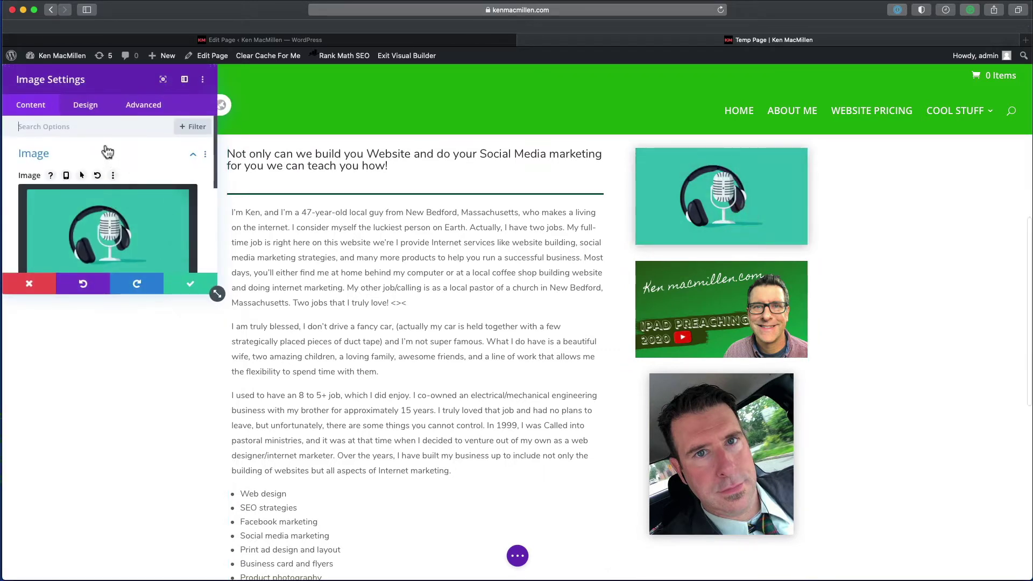
click(88, 105)
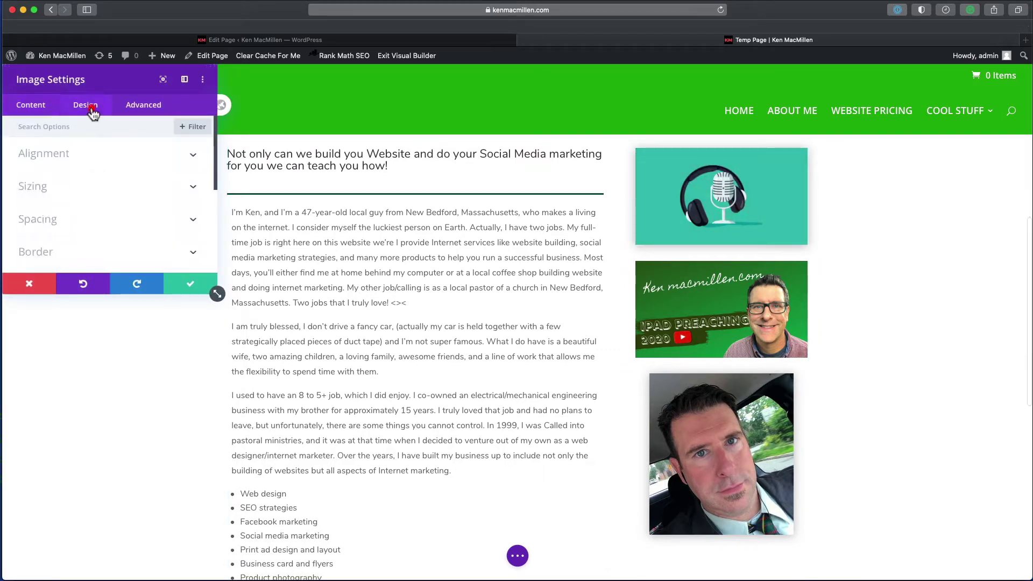
click(54, 156)
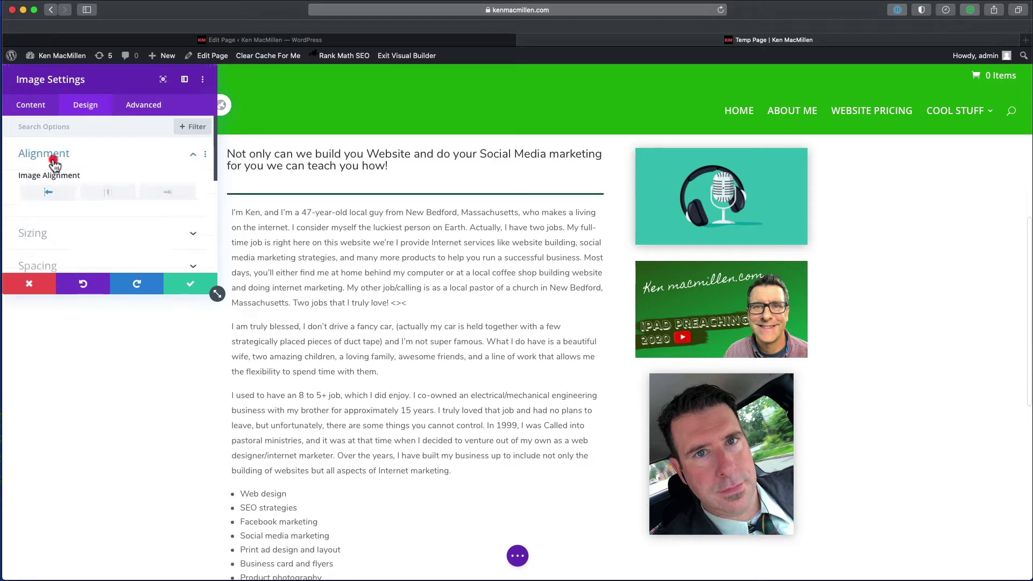
click(108, 191)
scroll(69, 230, down, 2)
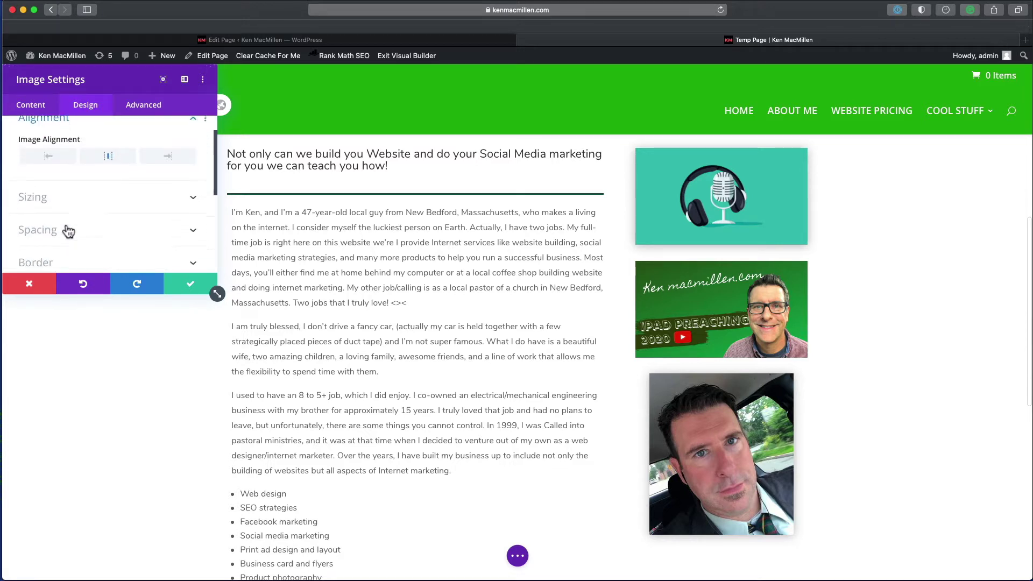
scroll(68, 215, down, 1)
click(68, 212)
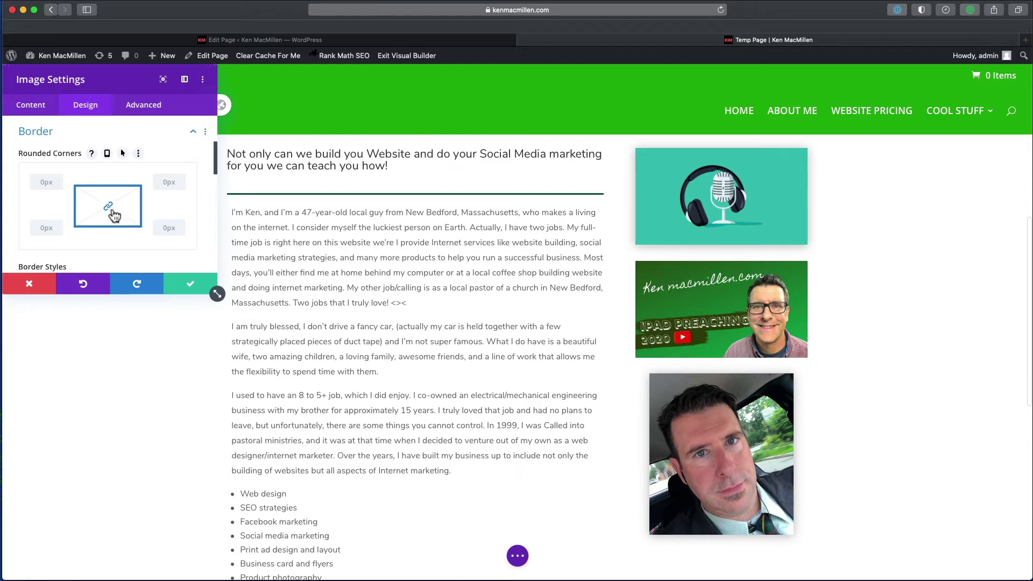
Raise the podcast image's rounded-corner radius step by step.
scroll(109, 214, down, 1)
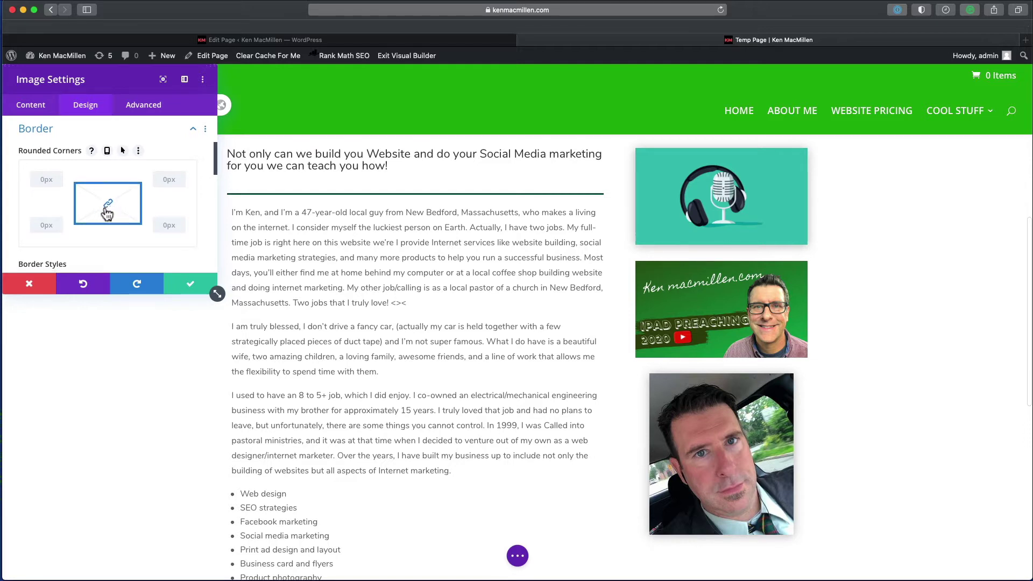
click(62, 175)
click(61, 175)
click(61, 176)
click(61, 176)
click(61, 175)
click(62, 175)
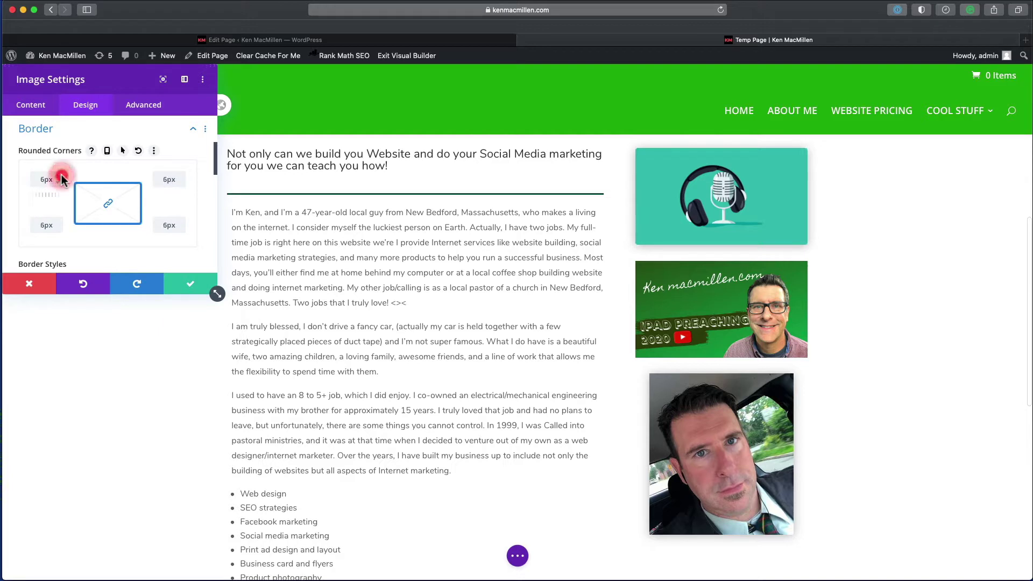
click(61, 175)
click(61, 175)
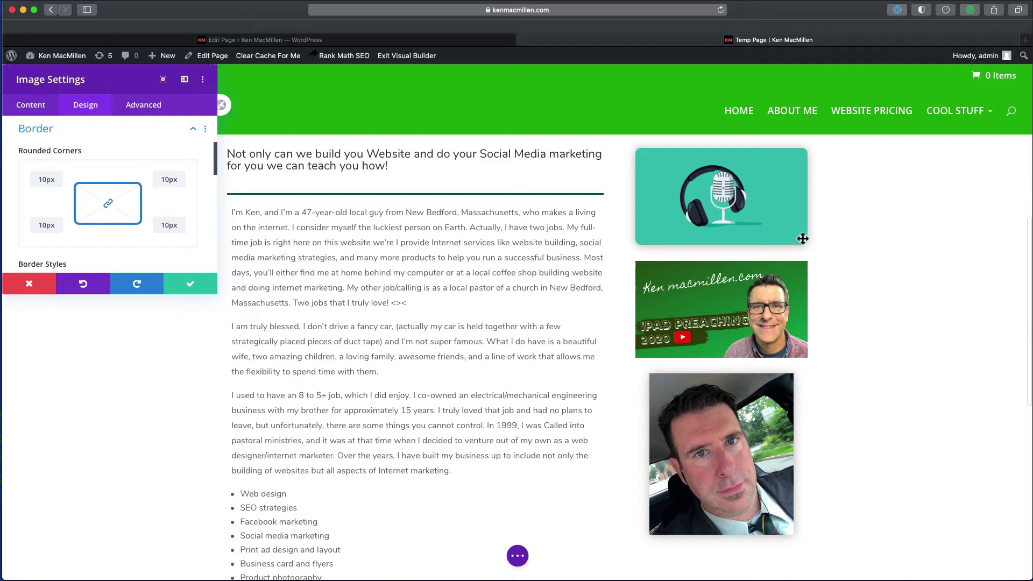
Set the top-left corner to 29px and link all four corners at 29px.
scroll(802, 238, down, 1)
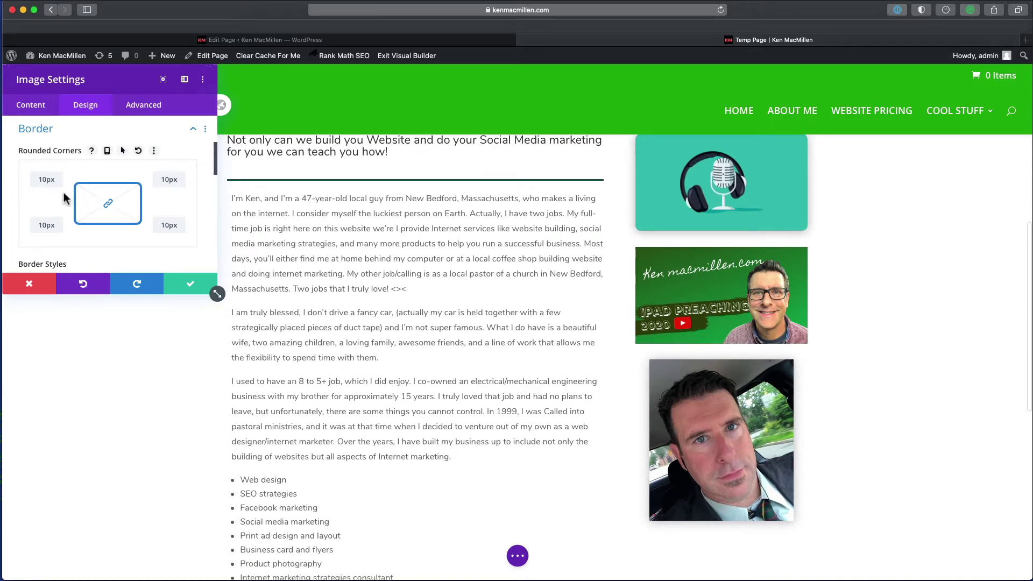
click(110, 205)
drag(60, 180, 61, 176)
scroll(557, 267, up, 2)
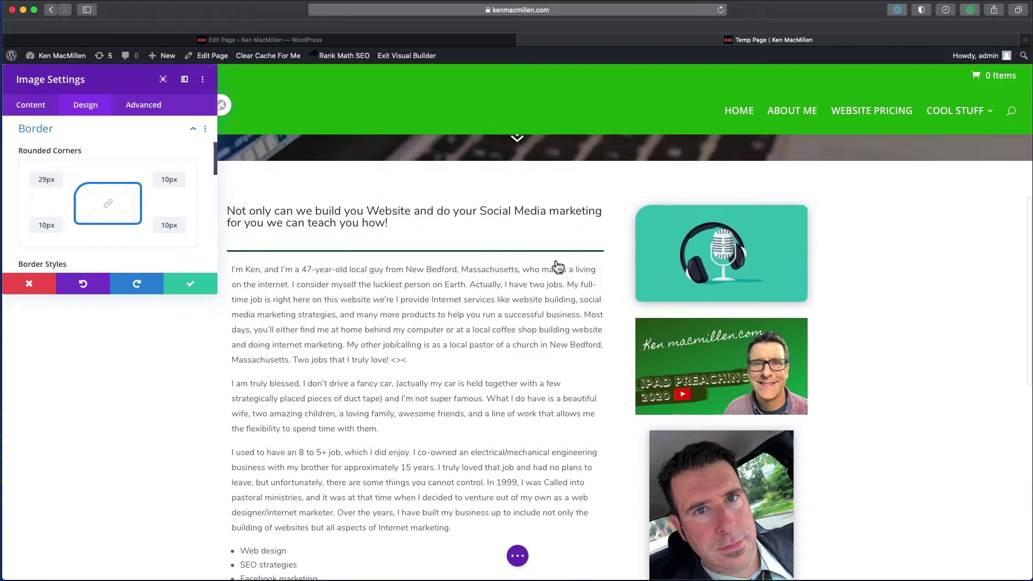
click(111, 214)
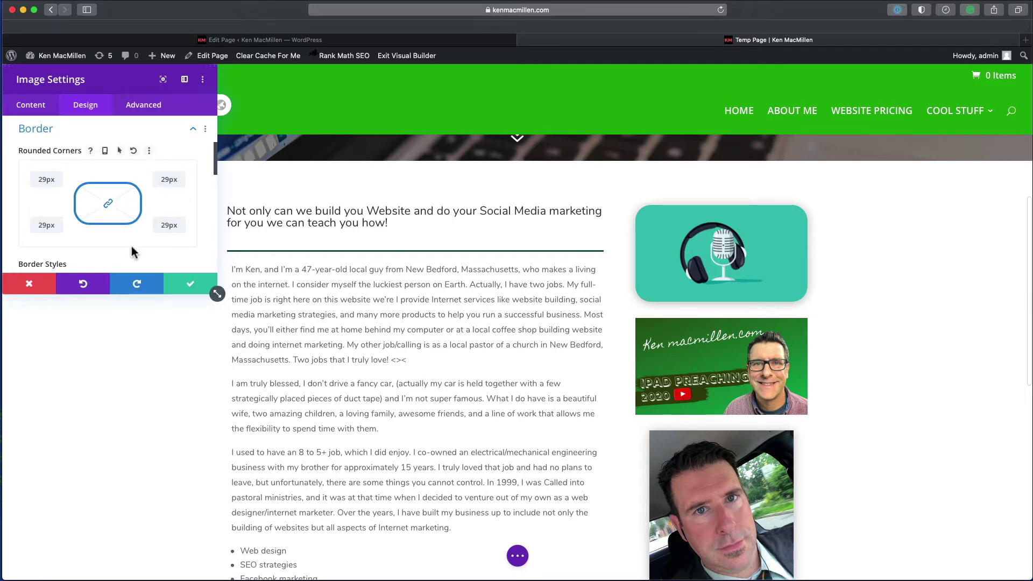
scroll(132, 250, down, 3)
scroll(80, 225, down, 4)
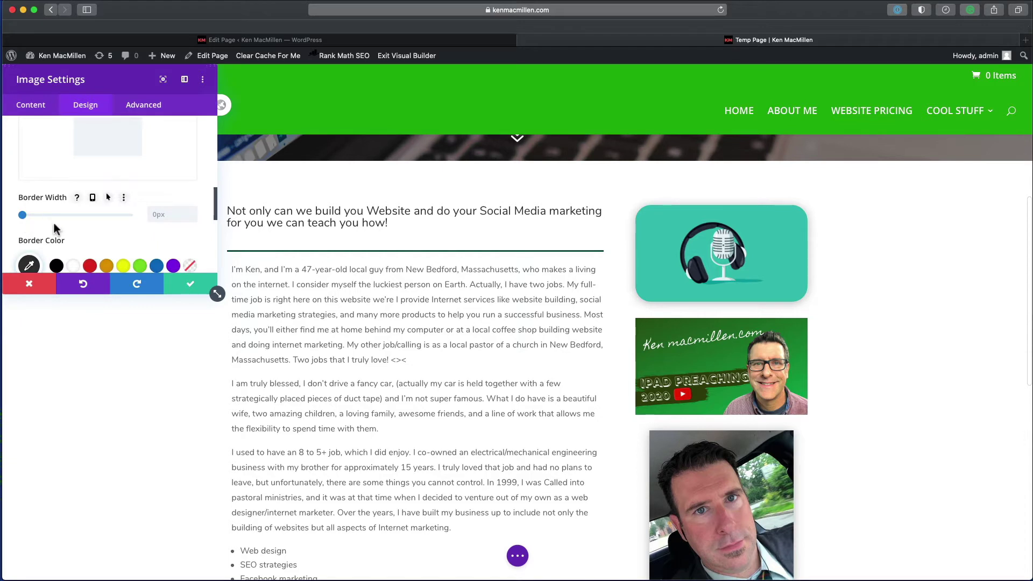
Add a 3px blue border around the podcast image.
scroll(59, 223, up, 3)
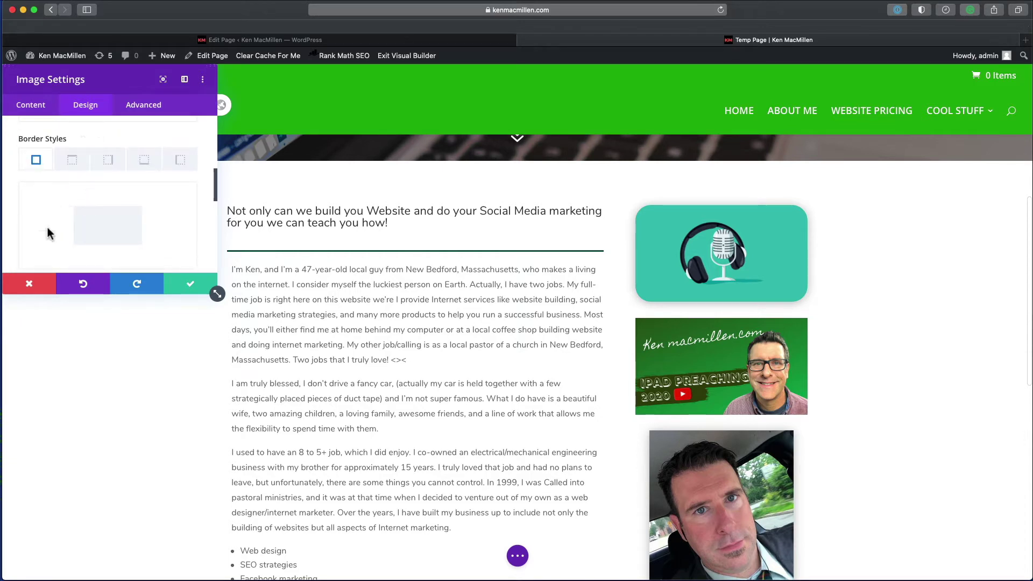
scroll(47, 232, down, 2)
click(193, 226)
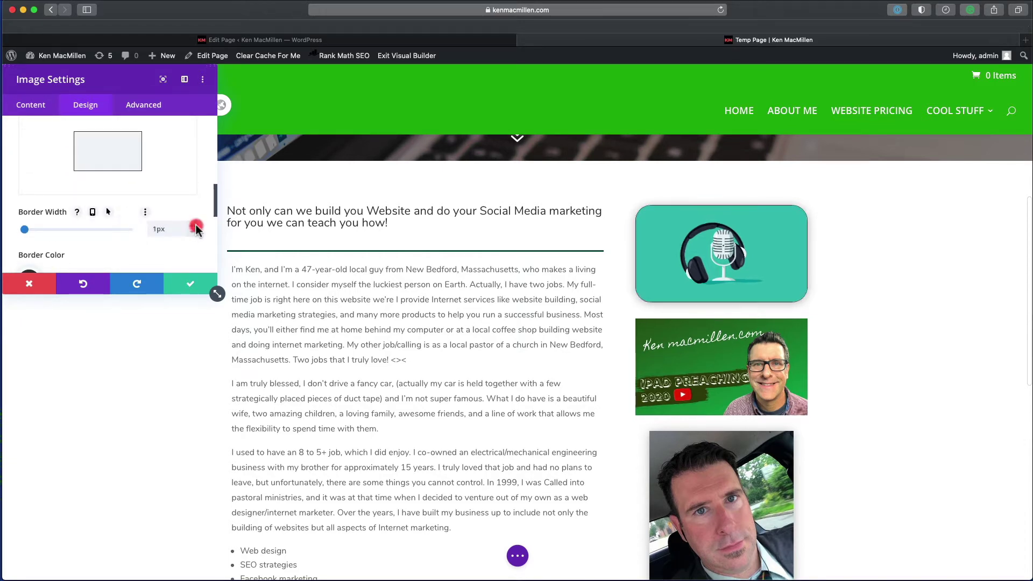
click(192, 226)
click(195, 231)
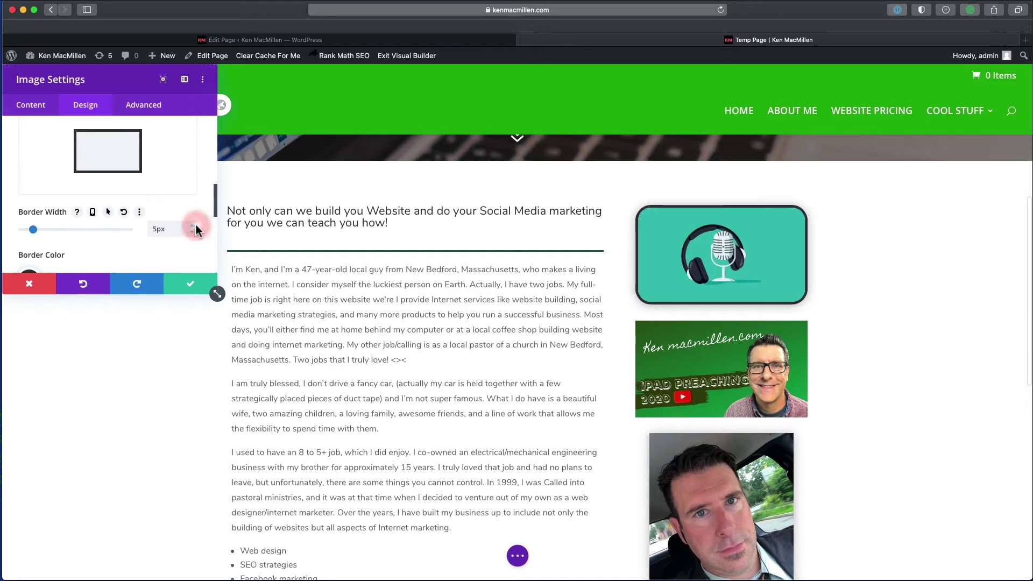
click(194, 232)
drag(194, 233, 91, 238)
scroll(91, 239, down, 3)
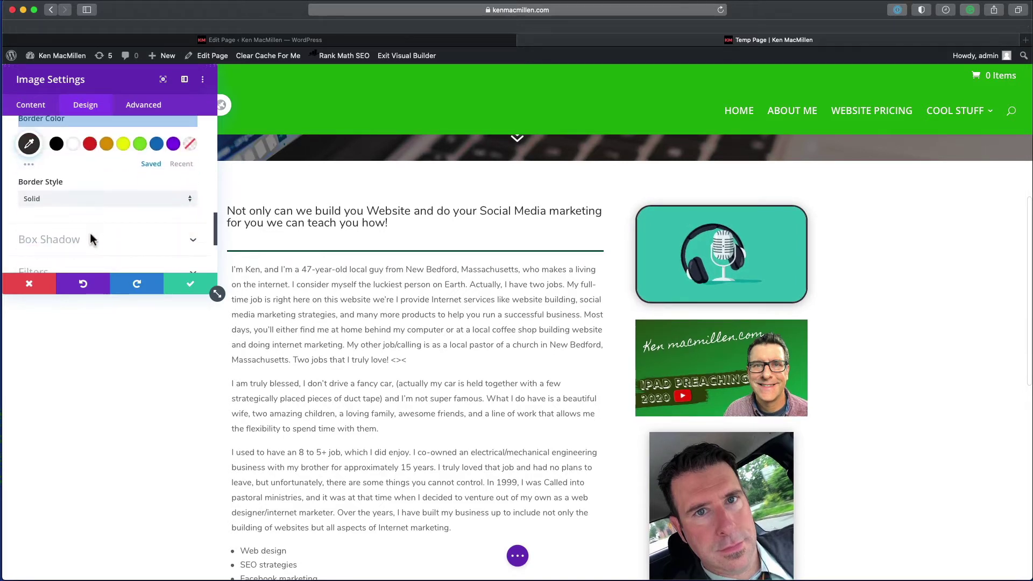
click(156, 143)
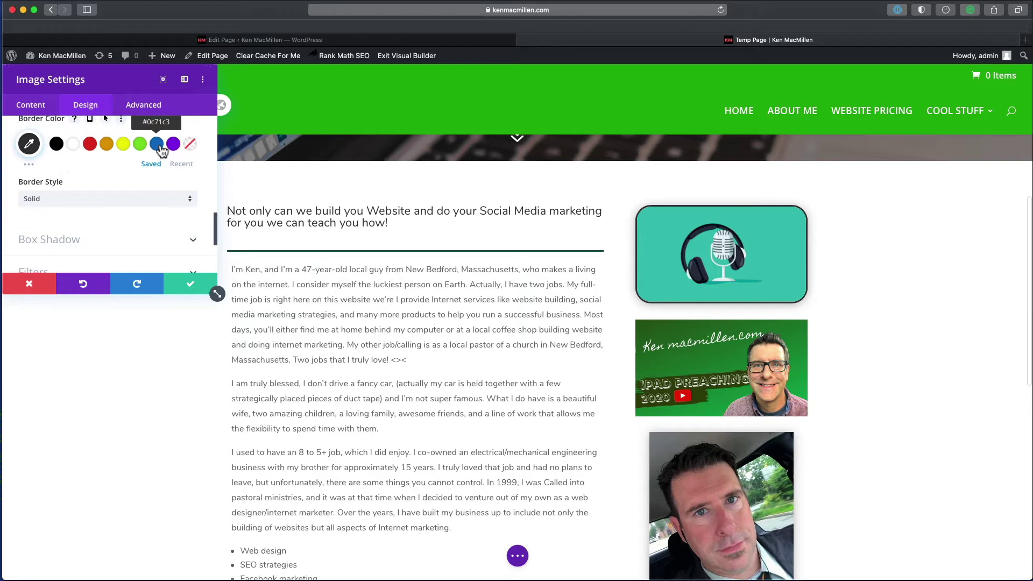
Try a dashed border style, then set it back to solid.
scroll(97, 187, down, 2)
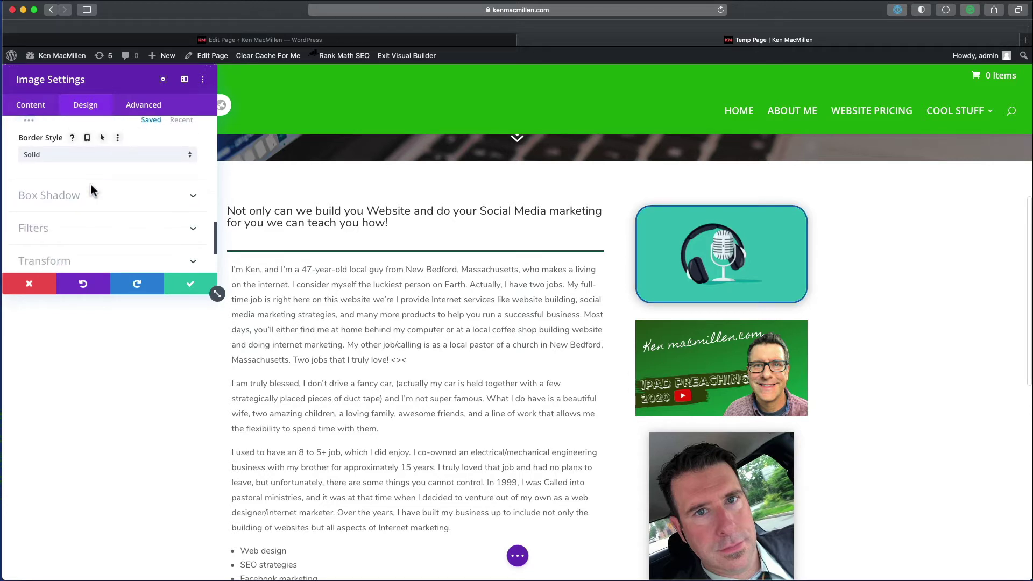
click(65, 152)
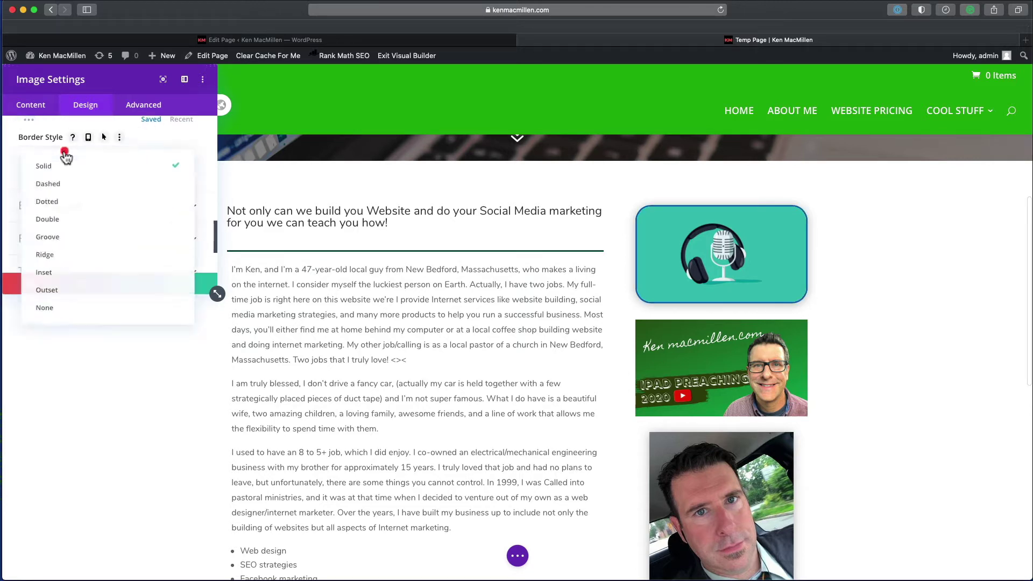
click(47, 183)
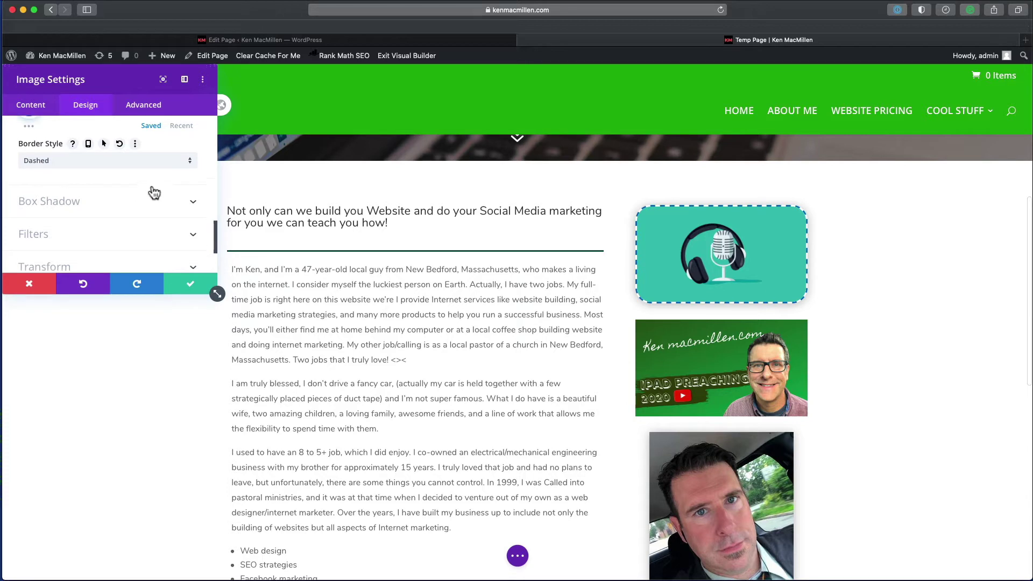
click(150, 161)
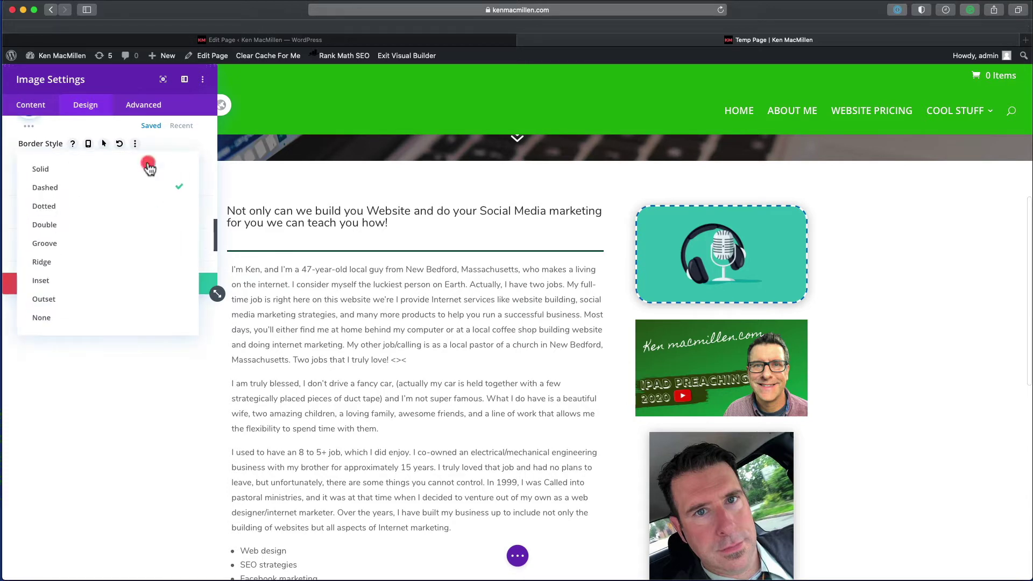
click(65, 168)
Apply a box shadow preset to the podcast image with an 18px horizontal offset.
click(80, 201)
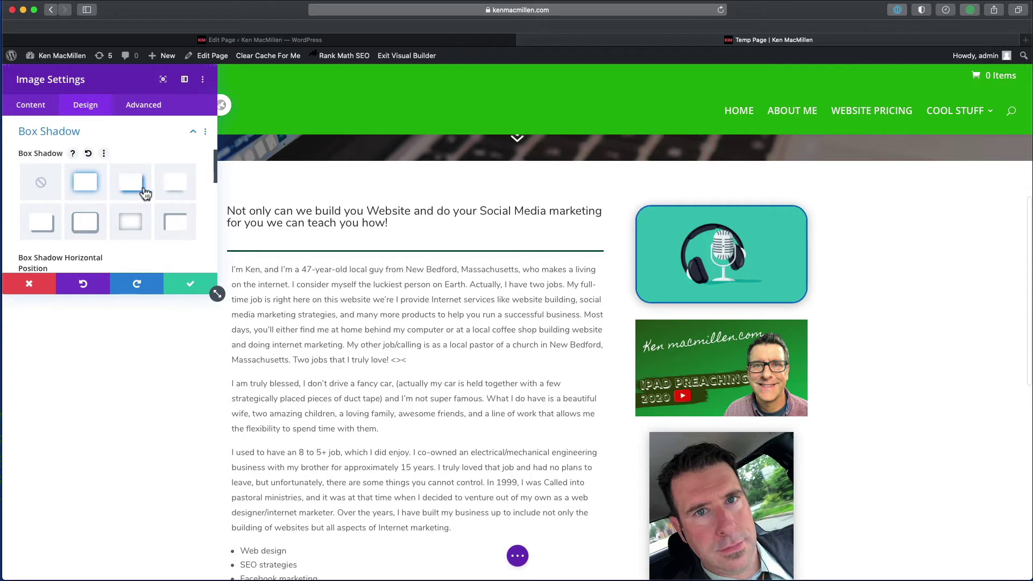
click(176, 189)
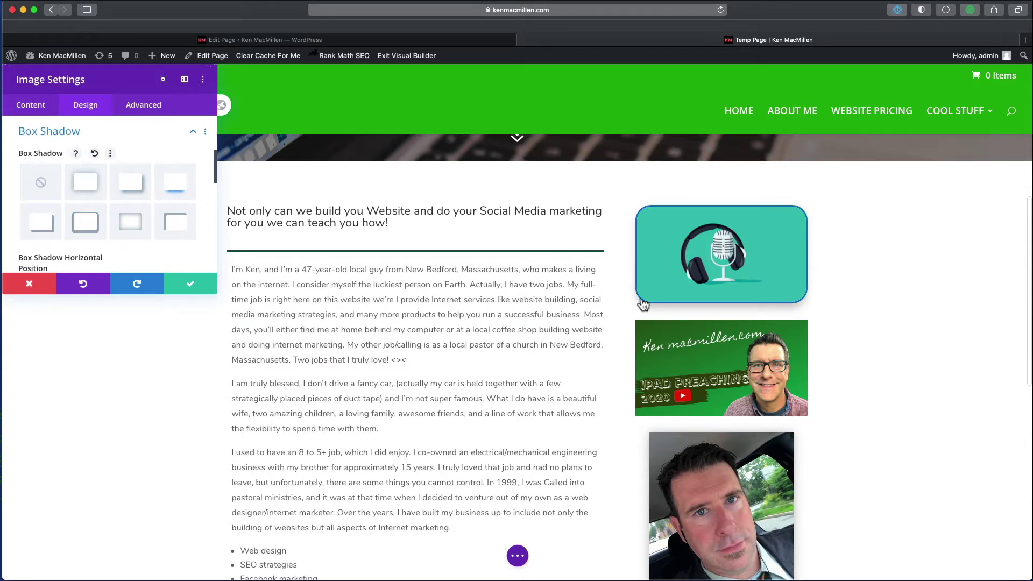
scroll(141, 240, down, 3)
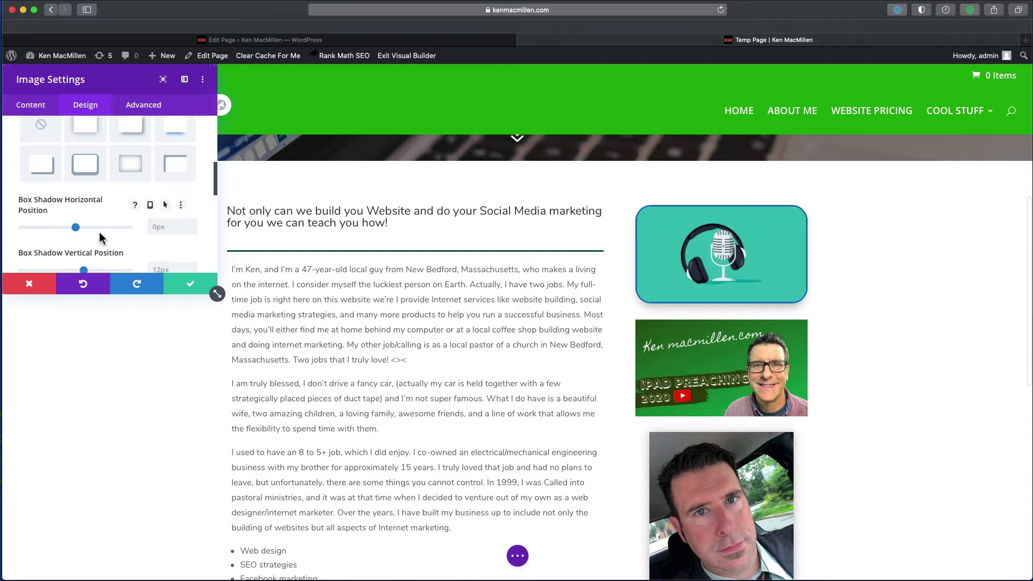
click(192, 223)
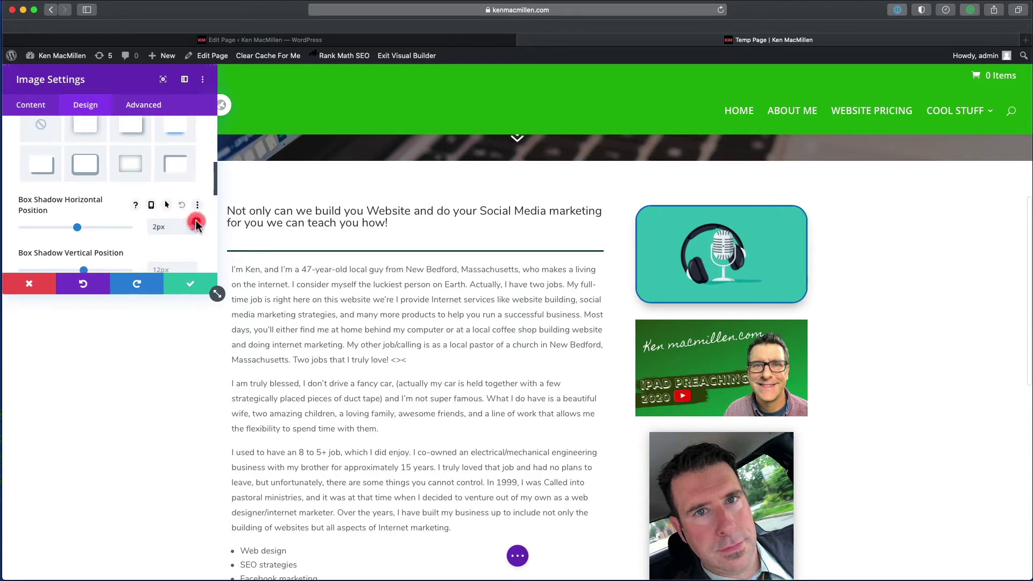
click(192, 223)
click(192, 223)
click(193, 230)
click(193, 230)
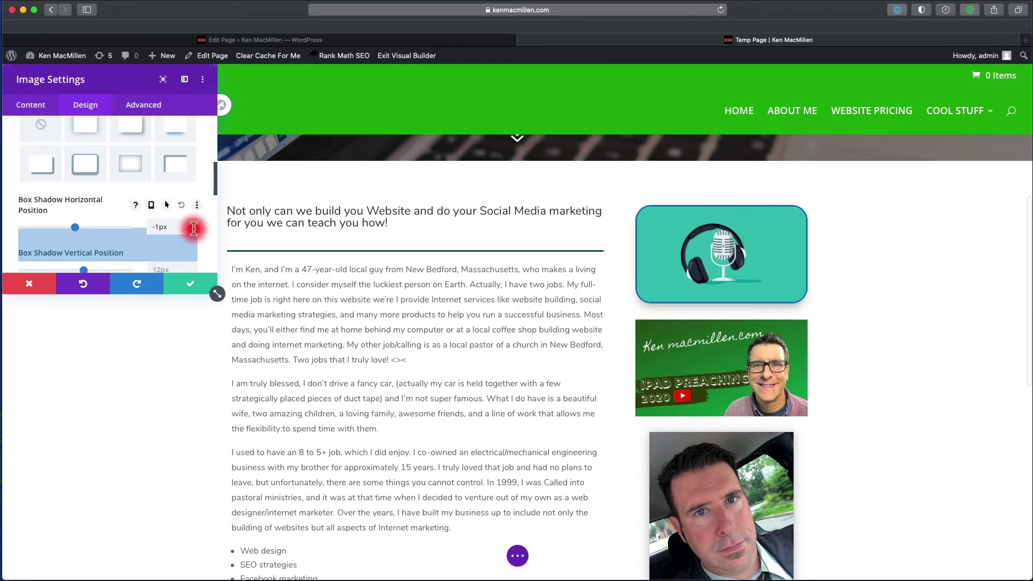
click(193, 230)
click(193, 230)
click(192, 223)
click(192, 222)
click(192, 223)
click(192, 222)
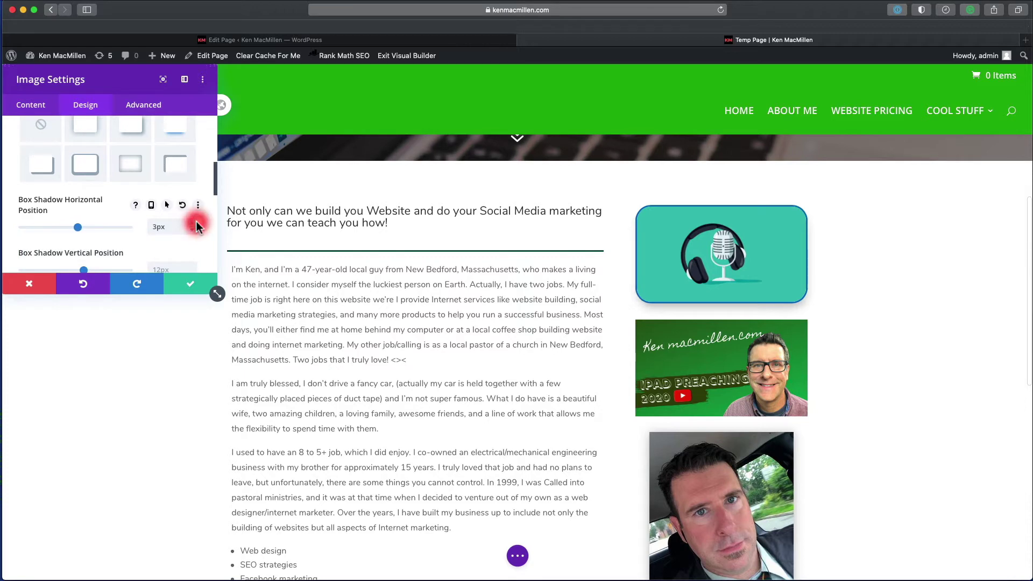
click(192, 223)
click(192, 223)
click(192, 222)
click(192, 223)
click(192, 222)
click(192, 222)
click(192, 223)
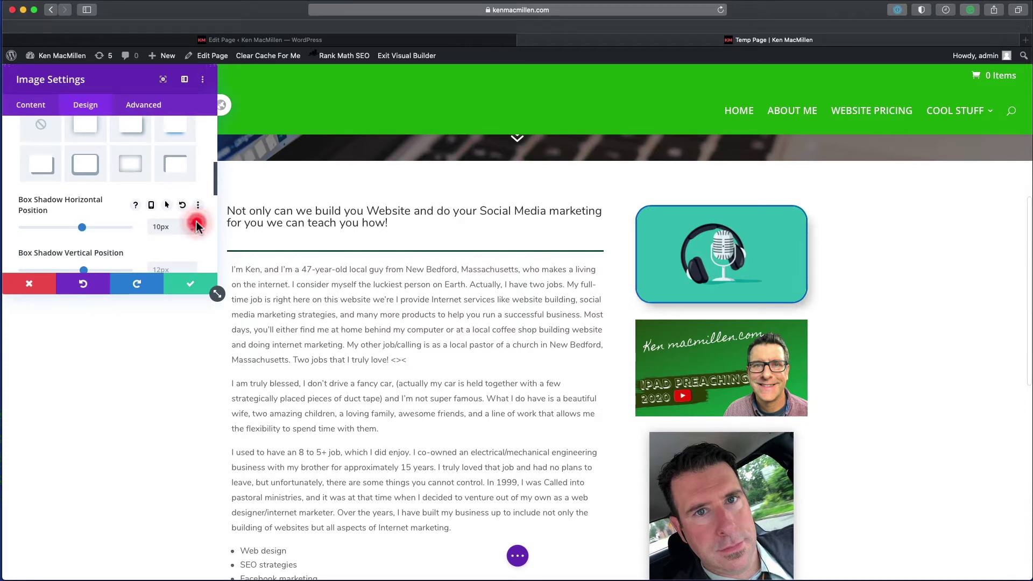
click(192, 223)
click(192, 222)
click(196, 223)
click(196, 222)
click(196, 222)
click(196, 223)
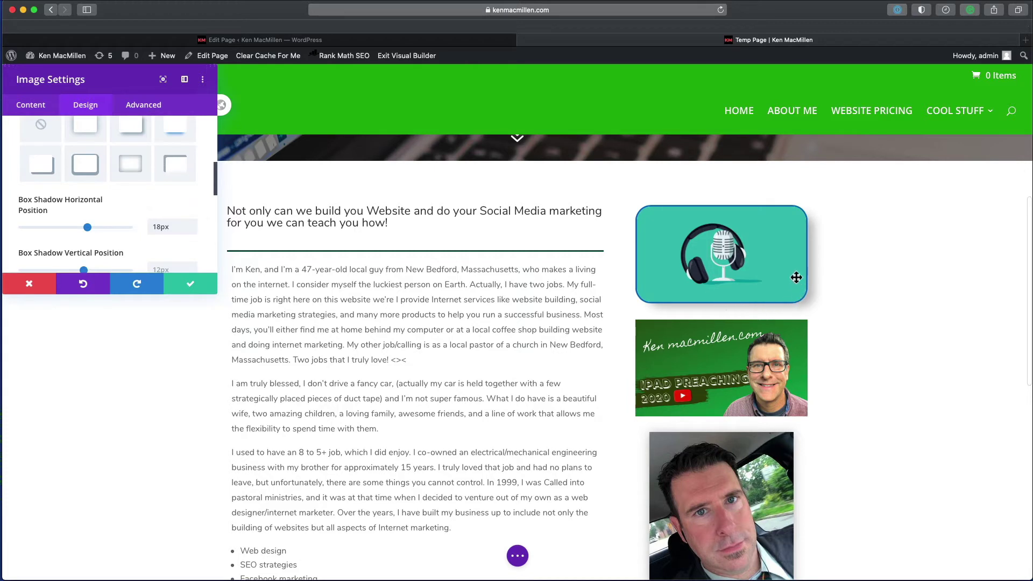
Set the shadow's vertical offset to 19px, blur to 29px and spread to 11px.
scroll(70, 221, down, 3)
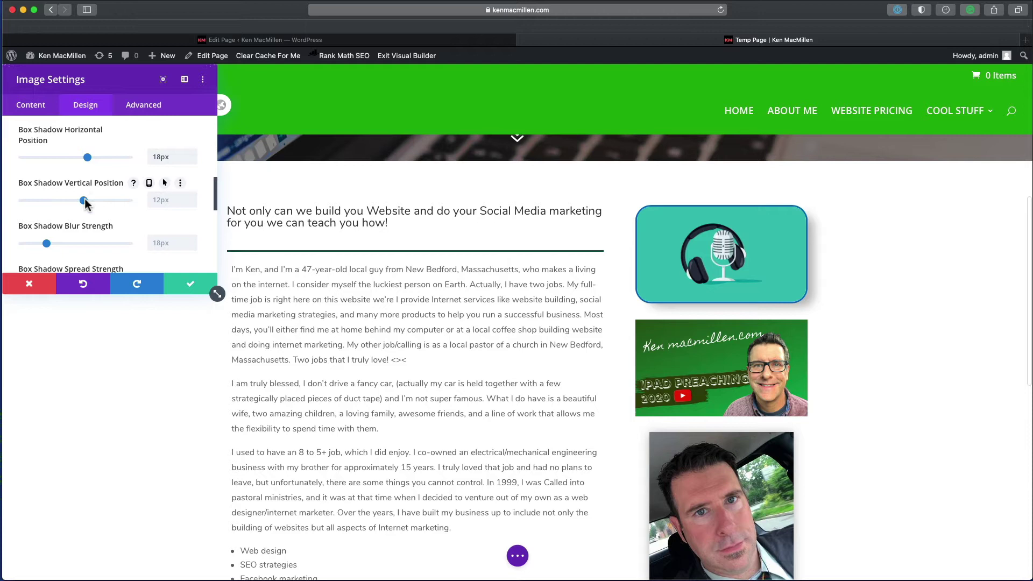
mouse_move(85, 199)
mouse_down()
mouse_move(60, 201)
mouse_move(108, 206)
mouse_move(78, 206)
mouse_move(90, 205)
mouse_up()
mouse_move(54, 245)
mouse_down()
mouse_move(115, 249)
mouse_move(24, 248)
mouse_move(74, 248)
mouse_up()
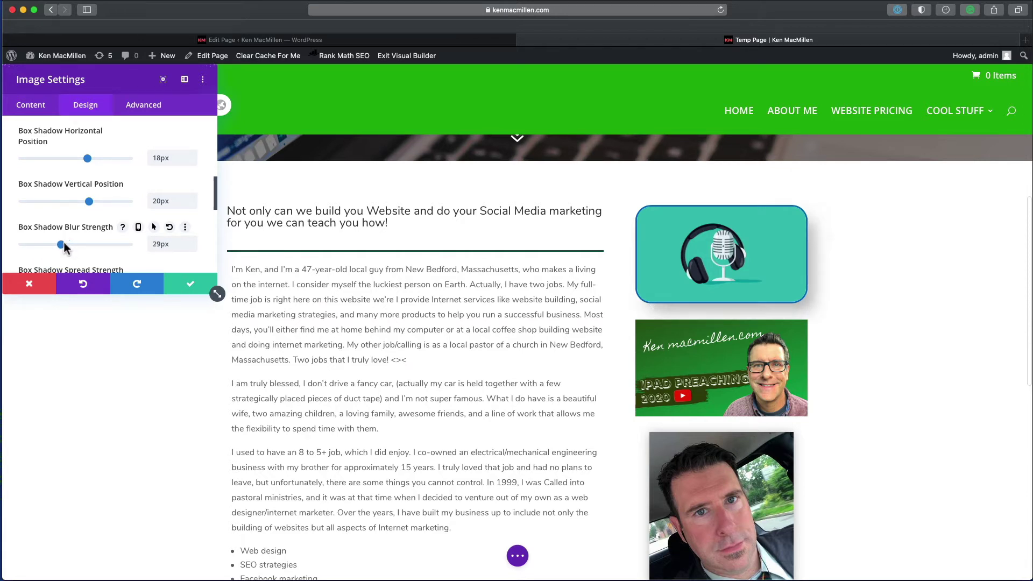
drag(67, 247, 68, 247)
mouse_move(88, 201)
mouse_down()
mouse_move(82, 208)
mouse_move(93, 210)
mouse_up()
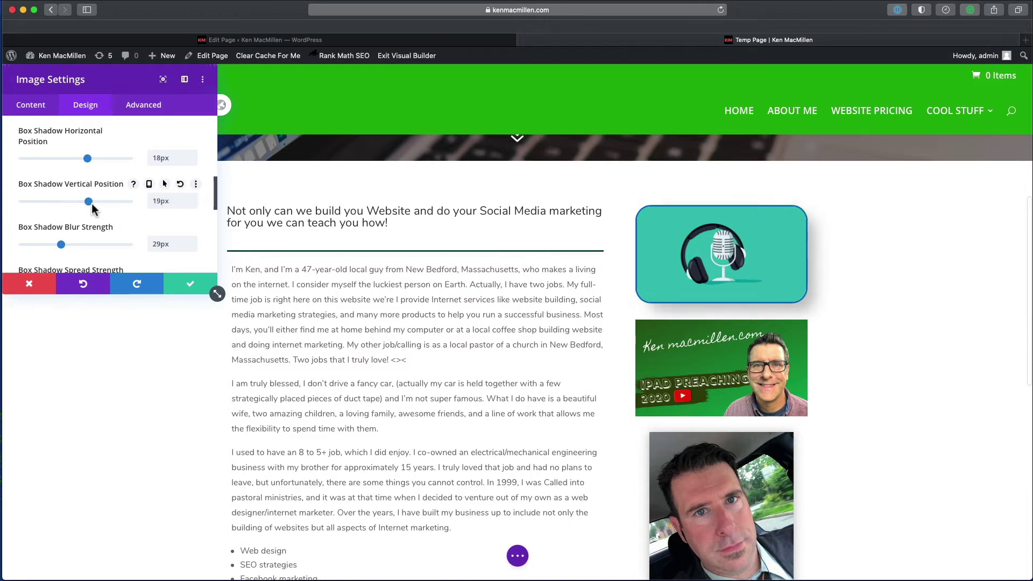
scroll(93, 210, down, 5)
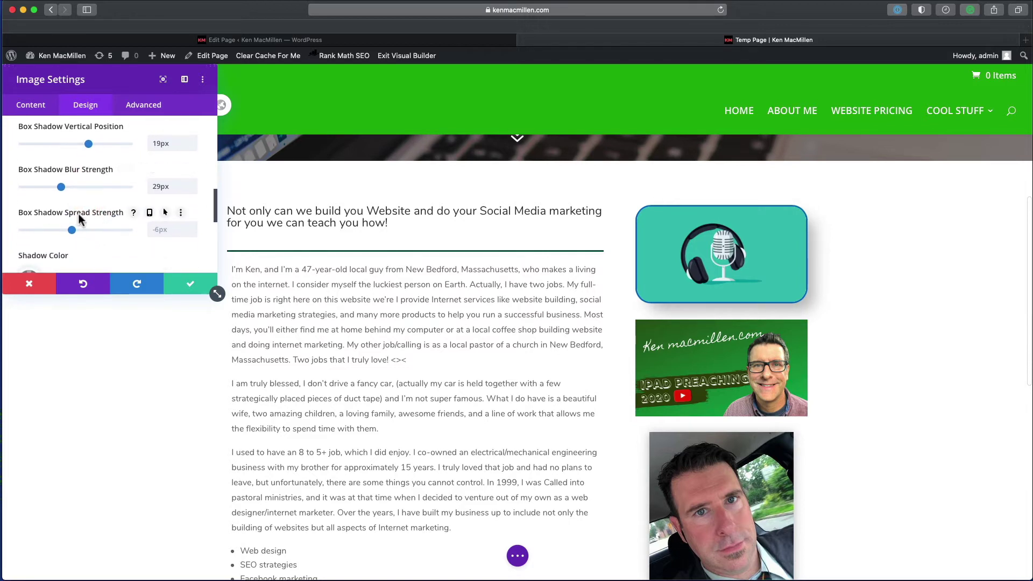
mouse_move(75, 228)
mouse_down()
mouse_move(99, 228)
mouse_move(83, 230)
mouse_up()
Make the shadow colour light grey after briefly trying red and black.
scroll(83, 230, down, 3)
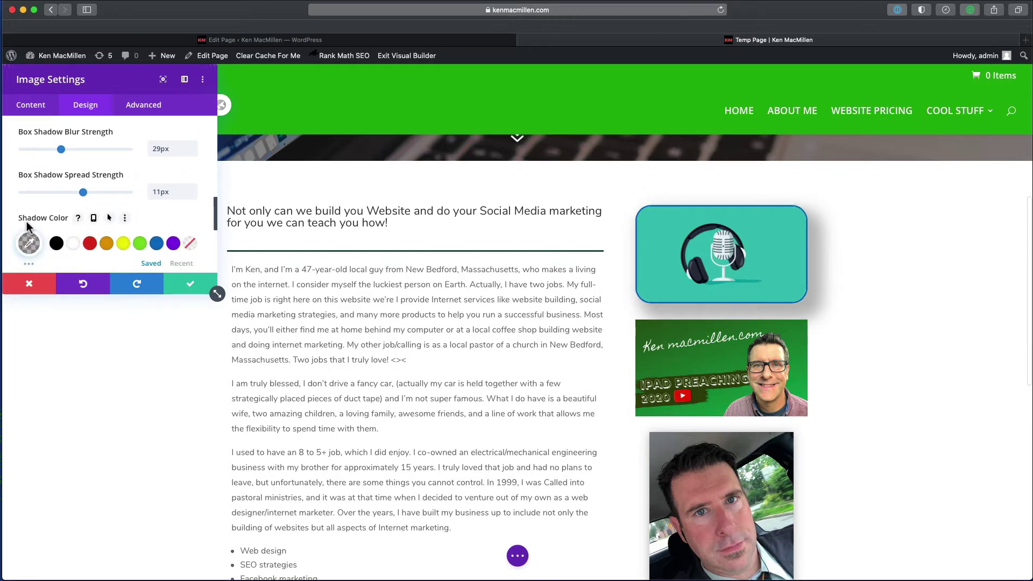
click(90, 244)
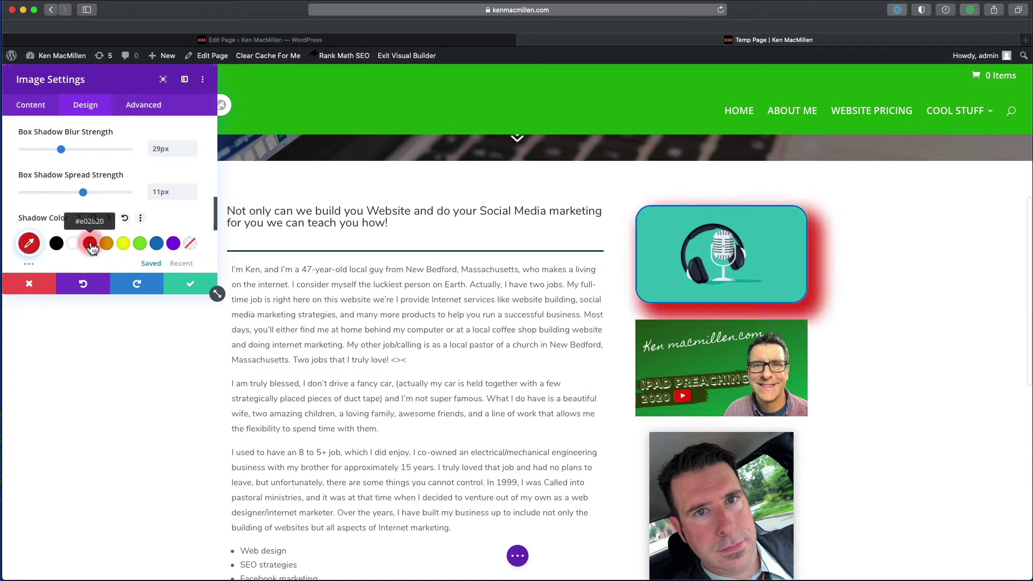
click(57, 244)
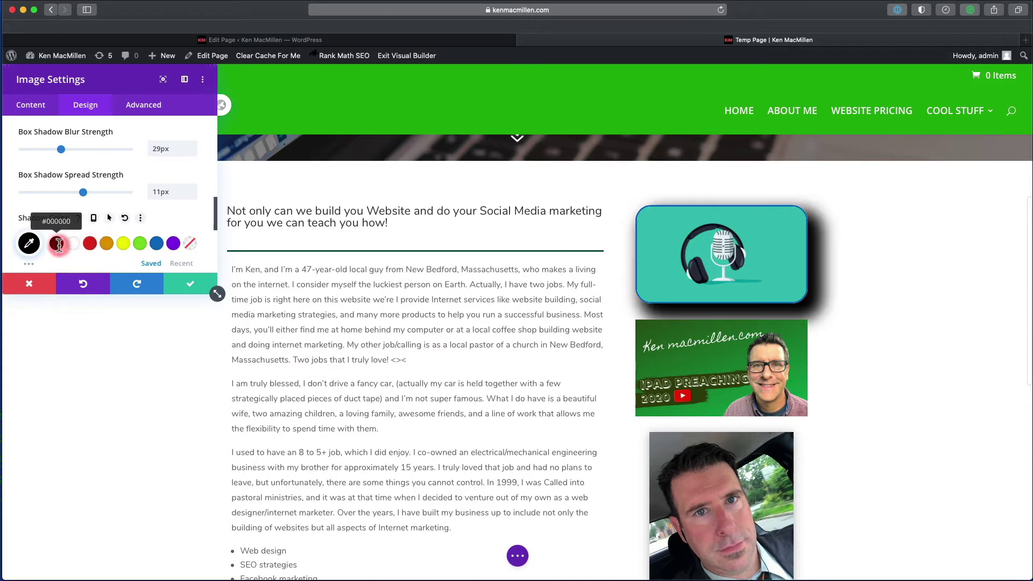
scroll(40, 237, down, 1)
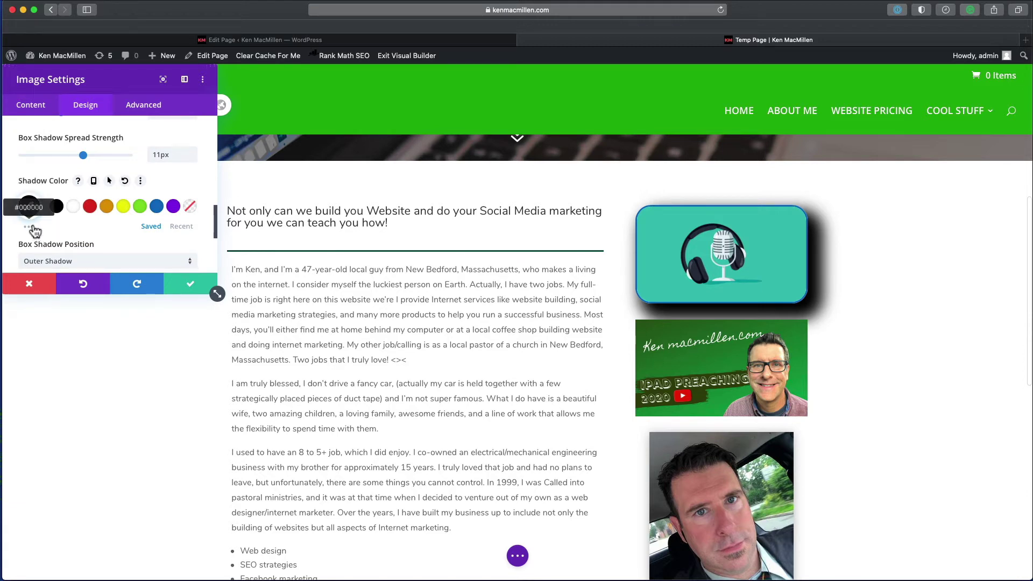
click(56, 206)
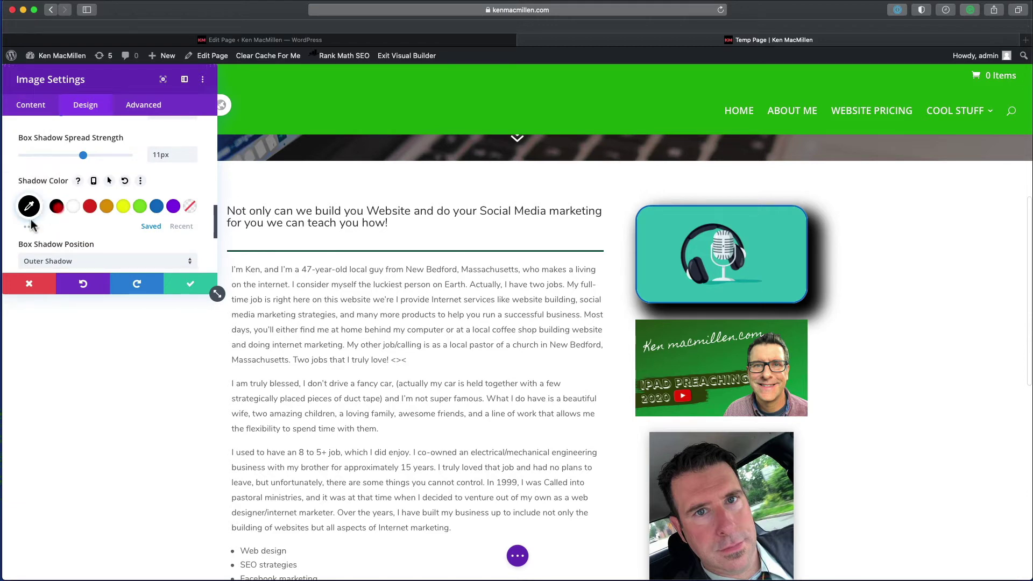
click(30, 228)
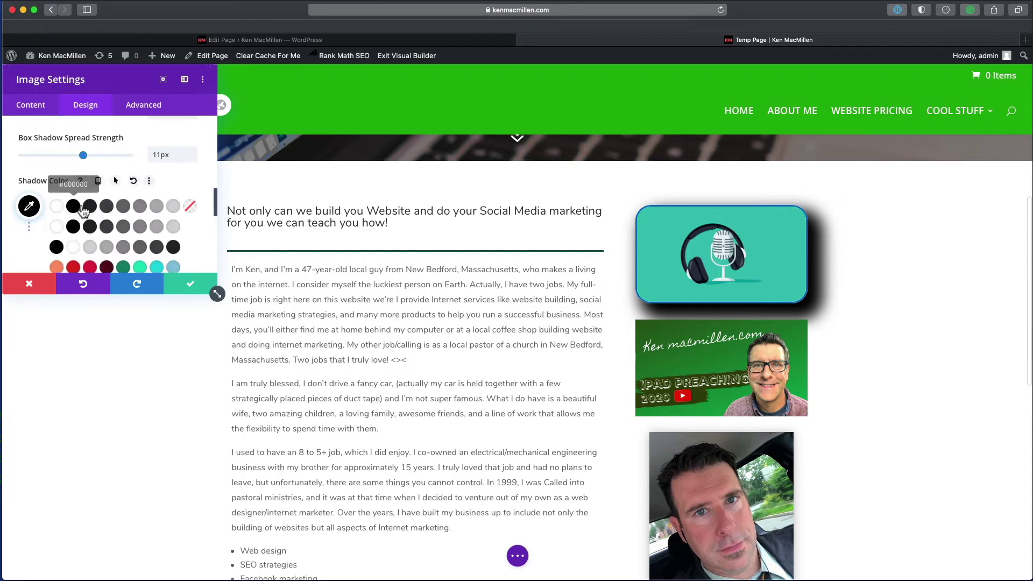
click(157, 207)
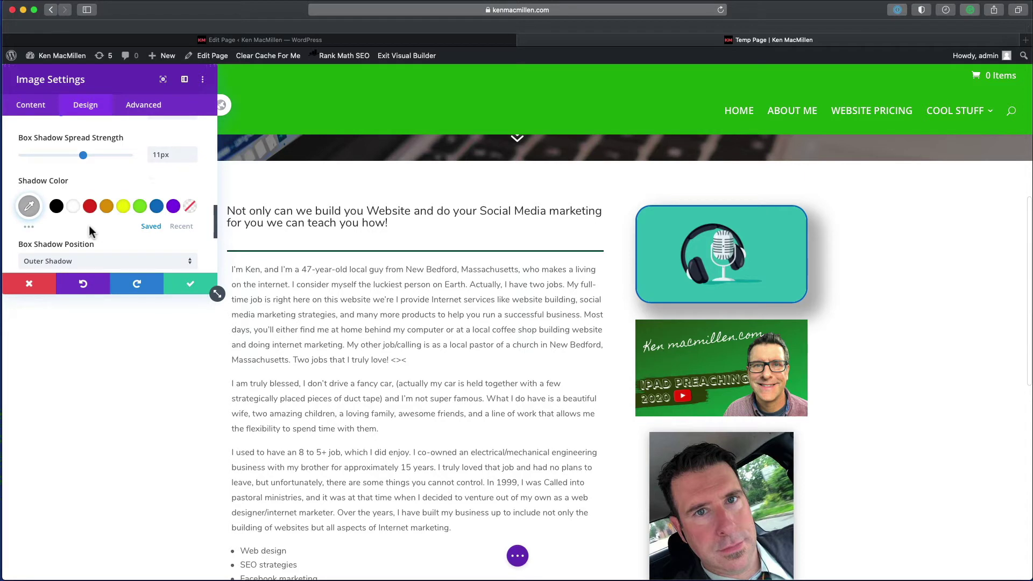
scroll(90, 231, down, 3)
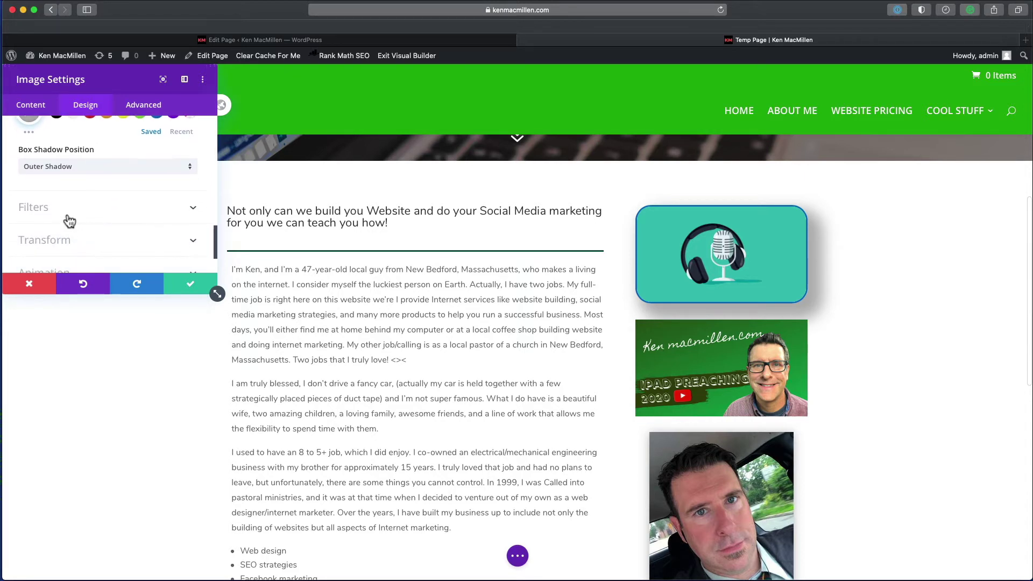
click(68, 215)
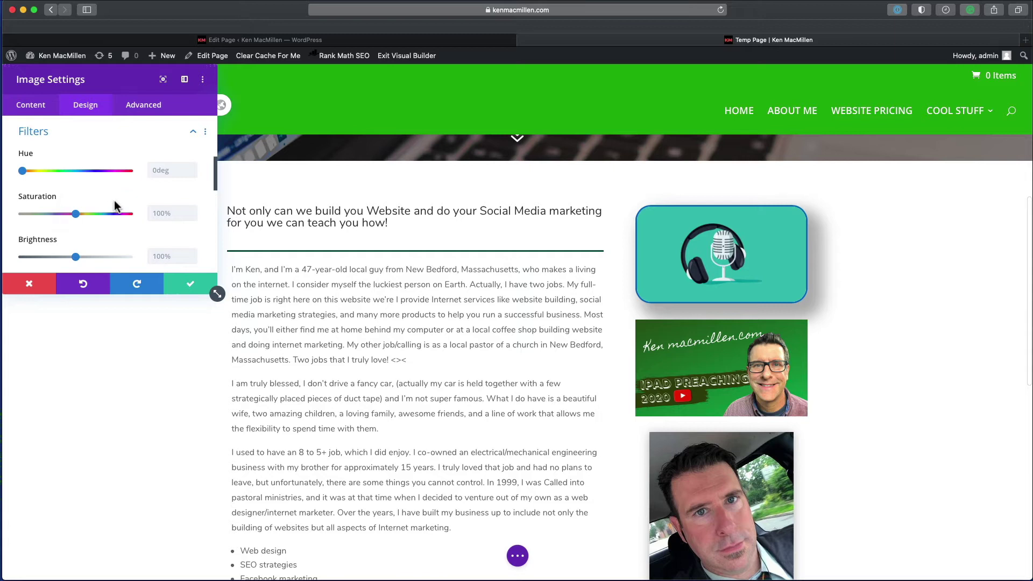
mouse_move(22, 171)
mouse_down()
mouse_move(116, 177)
mouse_move(20, 178)
mouse_up()
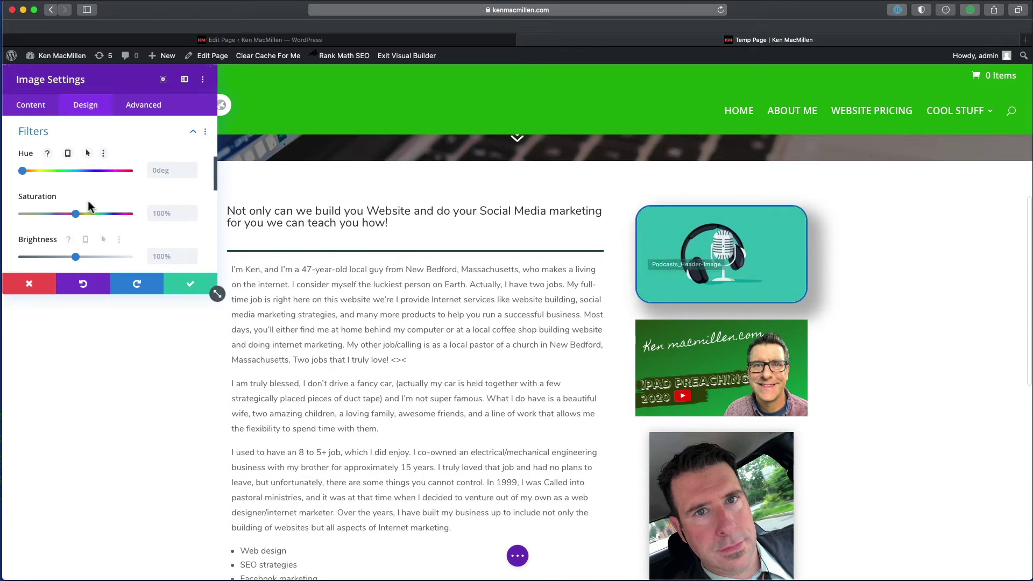
mouse_move(31, 173)
mouse_down()
mouse_move(57, 174)
mouse_move(22, 172)
mouse_up()
scroll(110, 212, down, 3)
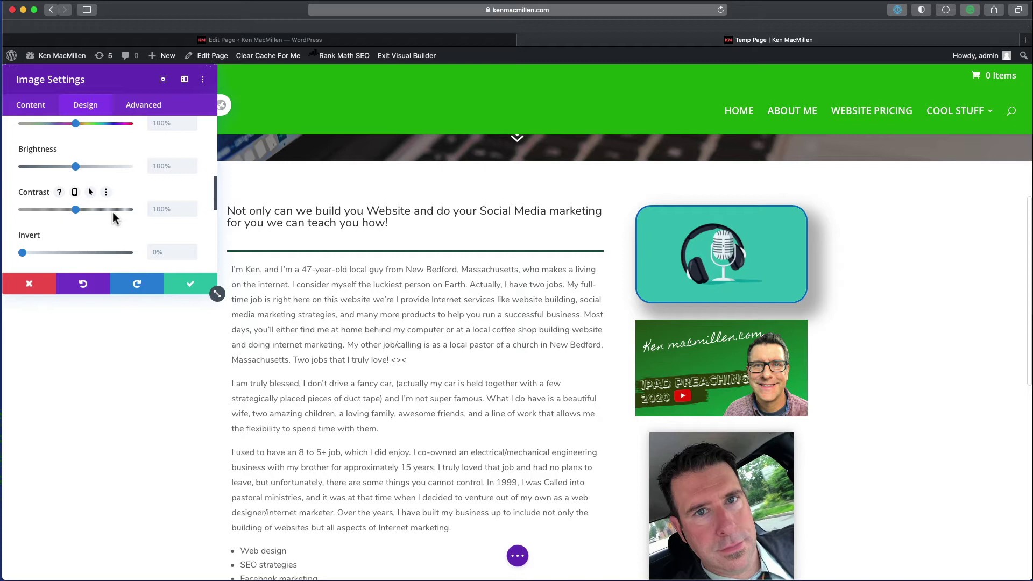
scroll(111, 215, down, 2)
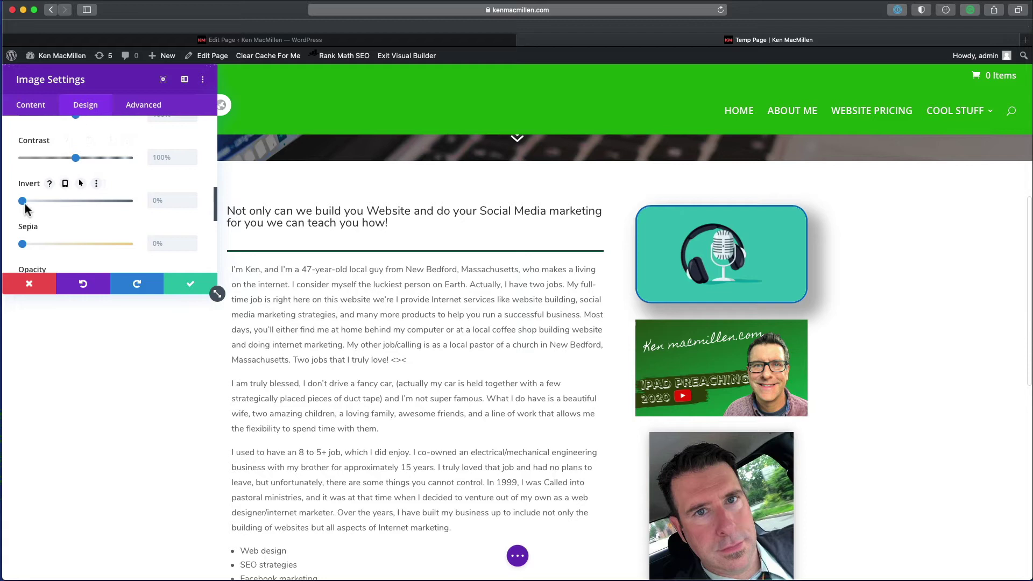
drag(34, 204, 9, 206)
scroll(108, 215, down, 5)
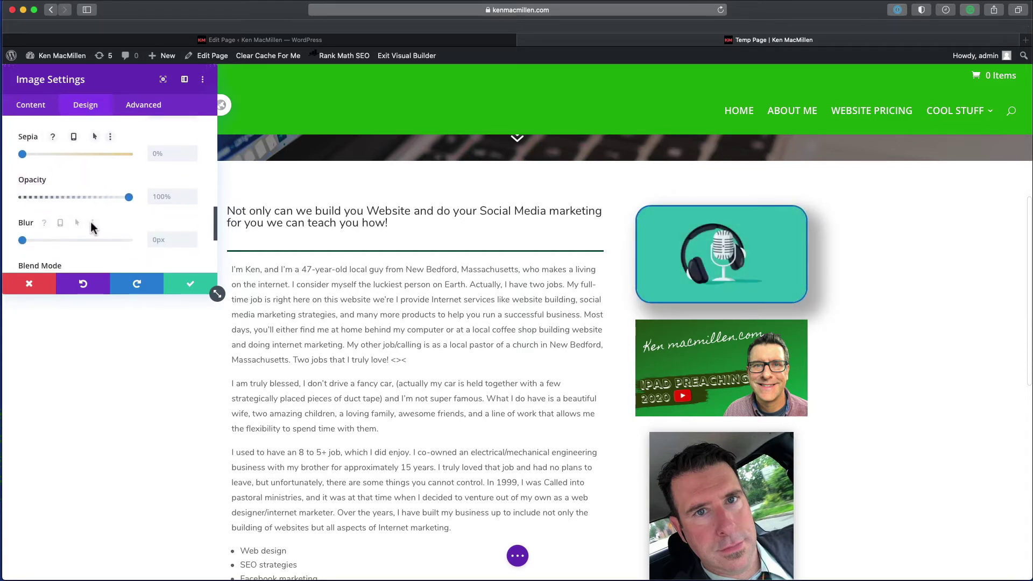
drag(108, 203, 137, 204)
scroll(86, 221, down, 2)
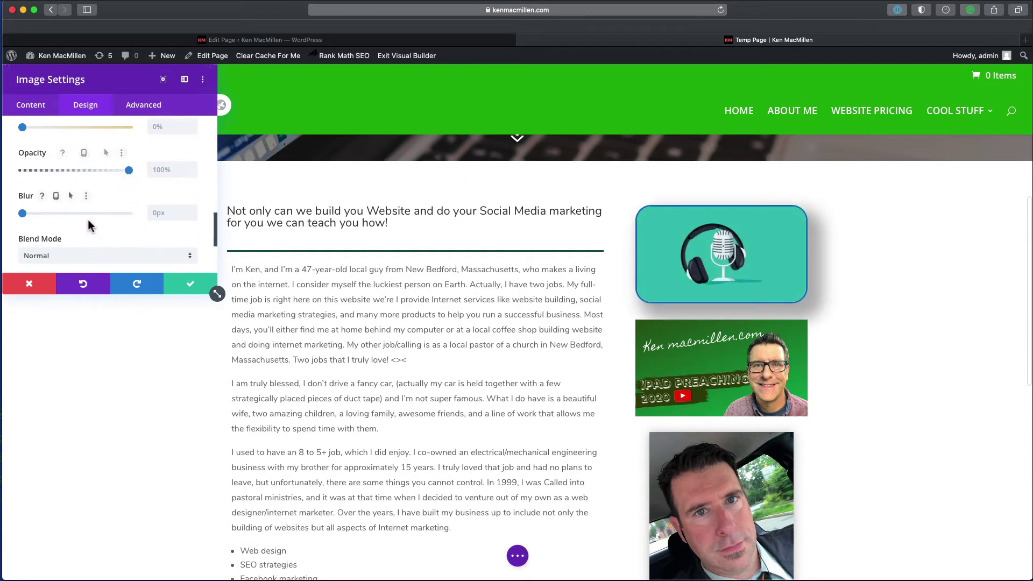
scroll(73, 236, down, 3)
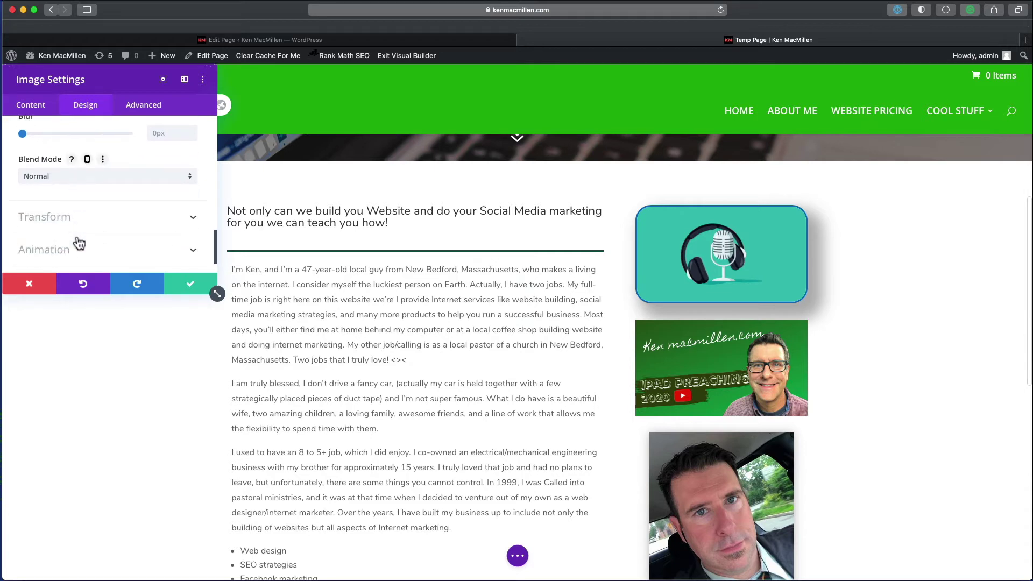
Skew the podcast image to 18 degrees in the Transform settings.
click(65, 214)
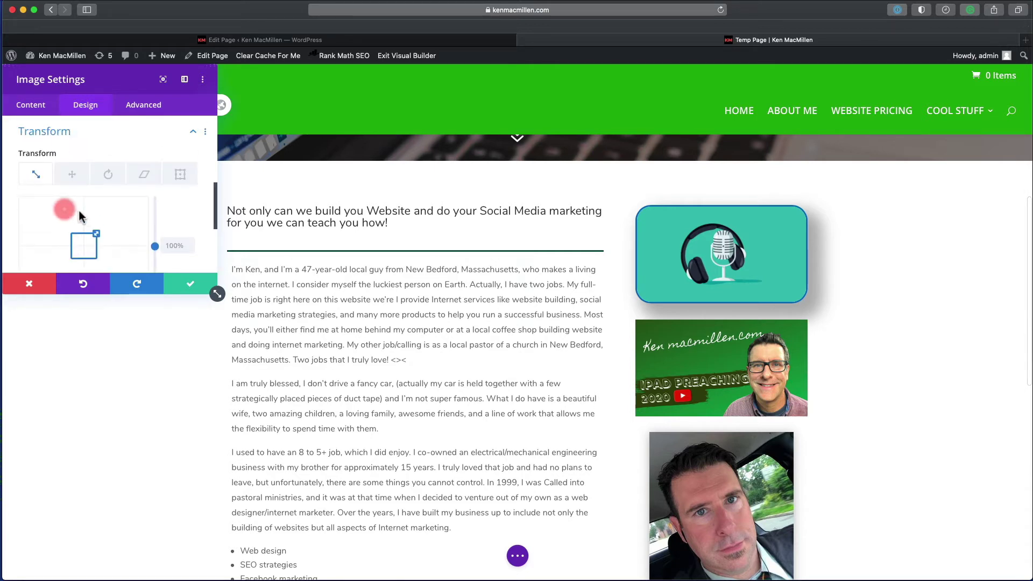
scroll(95, 216, down, 2)
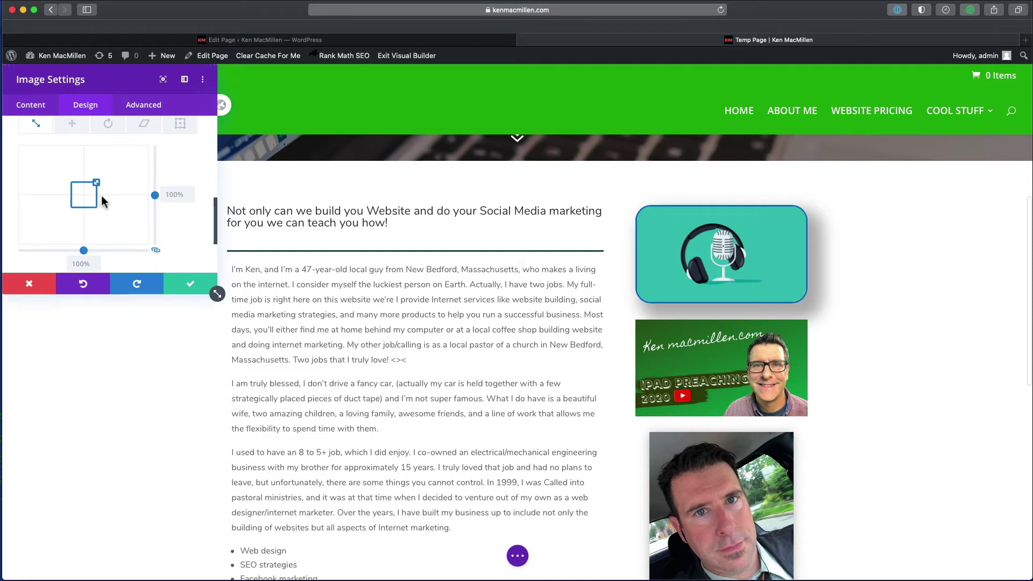
scroll(105, 198, up, 1)
scroll(109, 200, down, 1)
scroll(113, 191, up, 1)
click(144, 139)
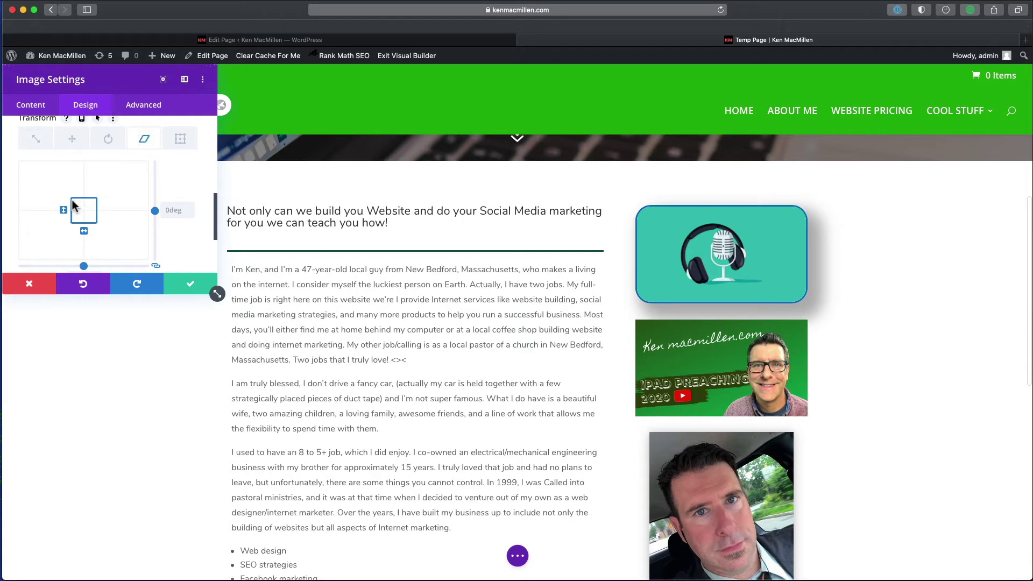
drag(67, 210, 99, 196)
Scale the image to 114% vertically and 166% horizontally.
click(36, 139)
scroll(156, 227, down, 2)
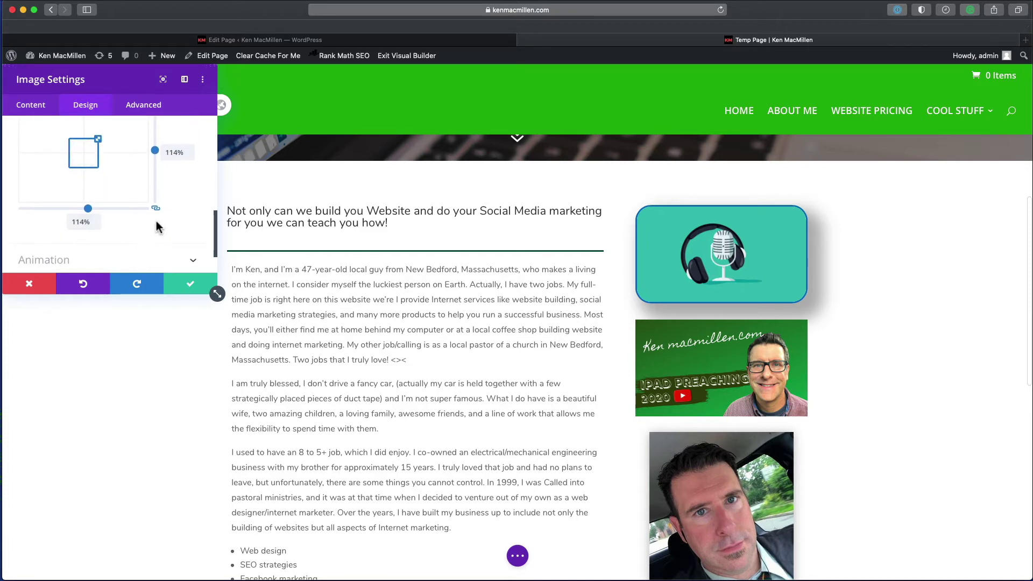
scroll(105, 194, up, 1)
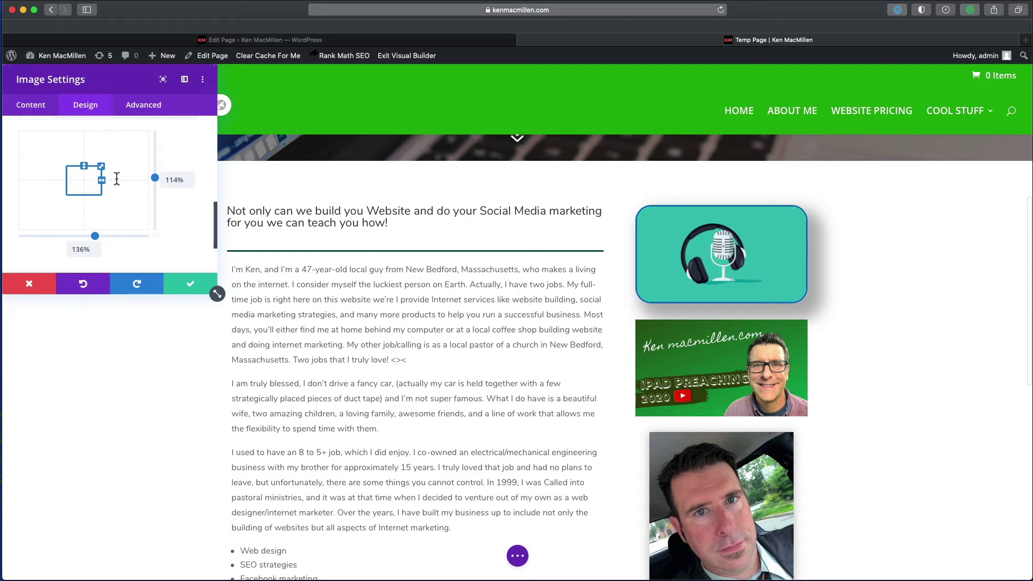
drag(117, 178, 147, 178)
scroll(124, 193, up, 3)
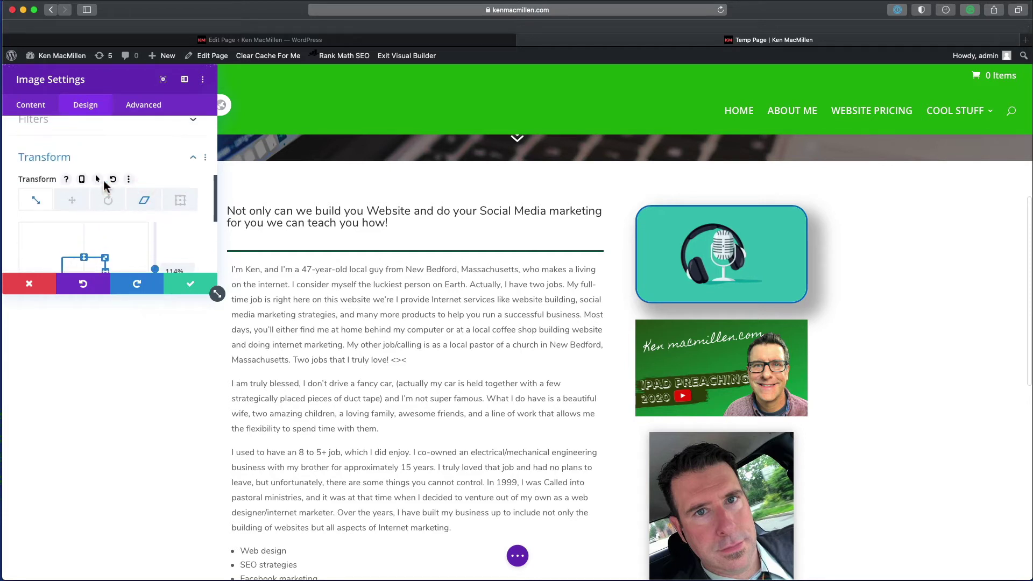
scroll(108, 208, down, 2)
scroll(96, 215, down, 4)
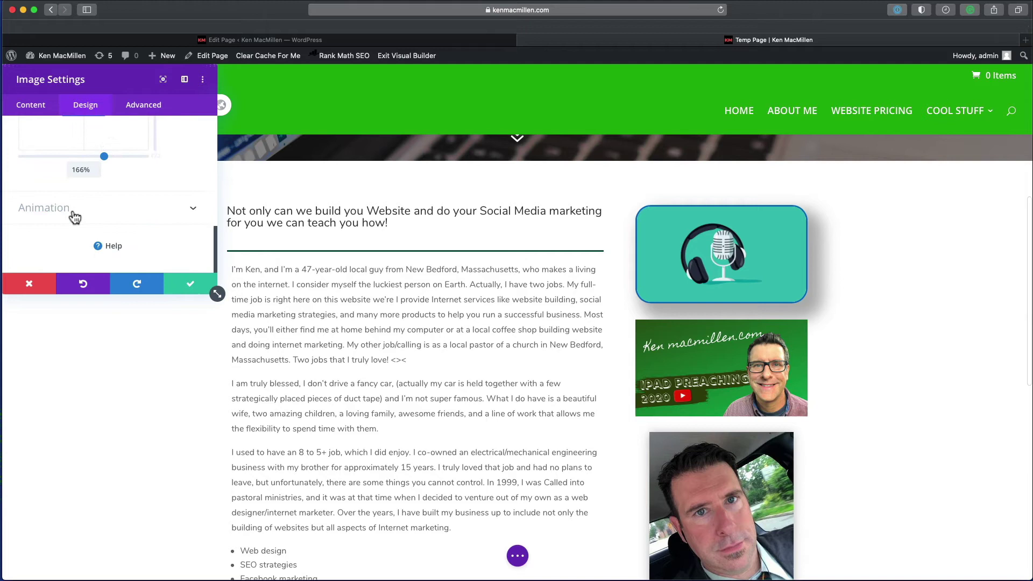
Give the podcast image a Slide entrance animation.
click(74, 214)
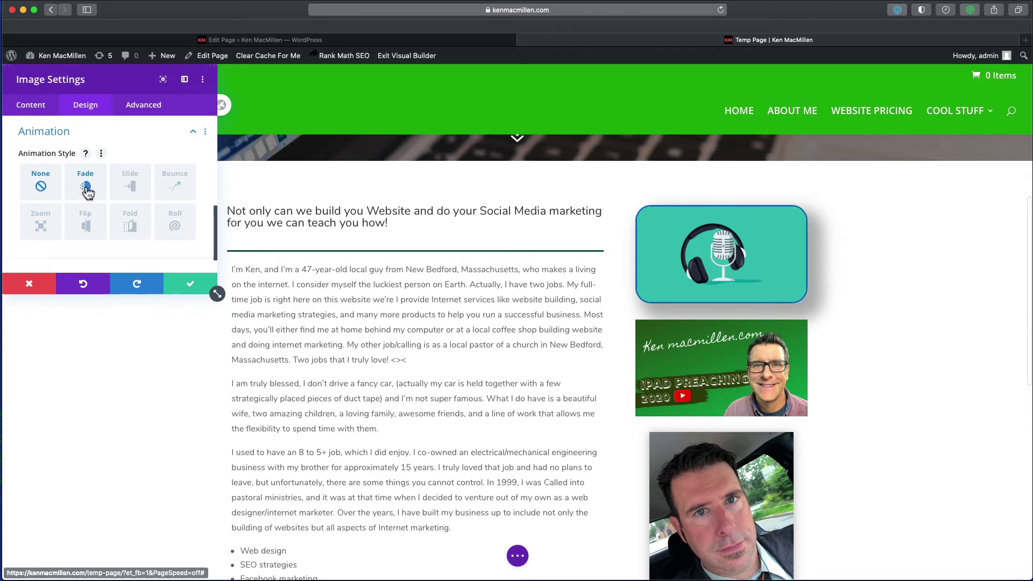
click(132, 188)
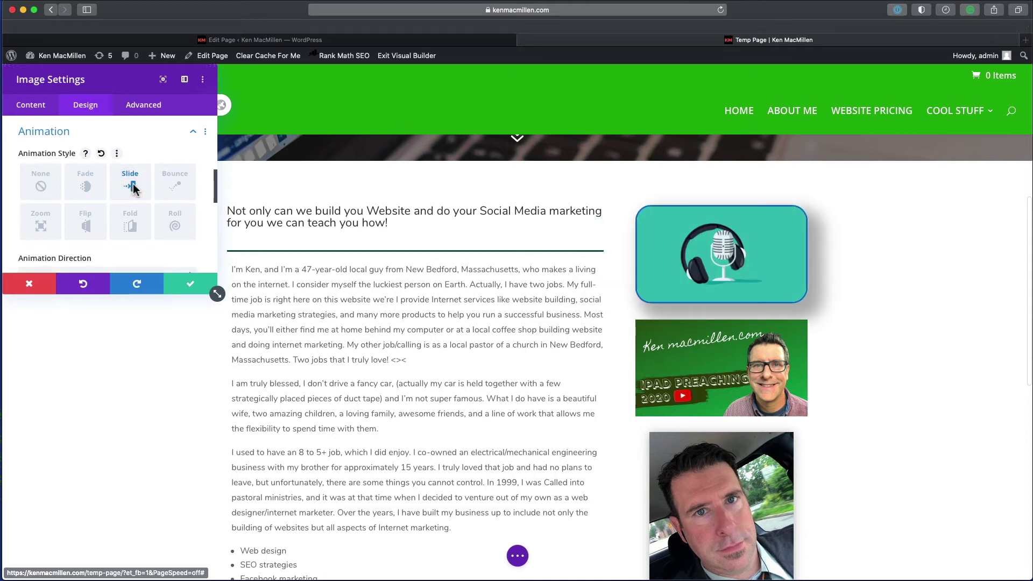
scroll(133, 189, up, 3)
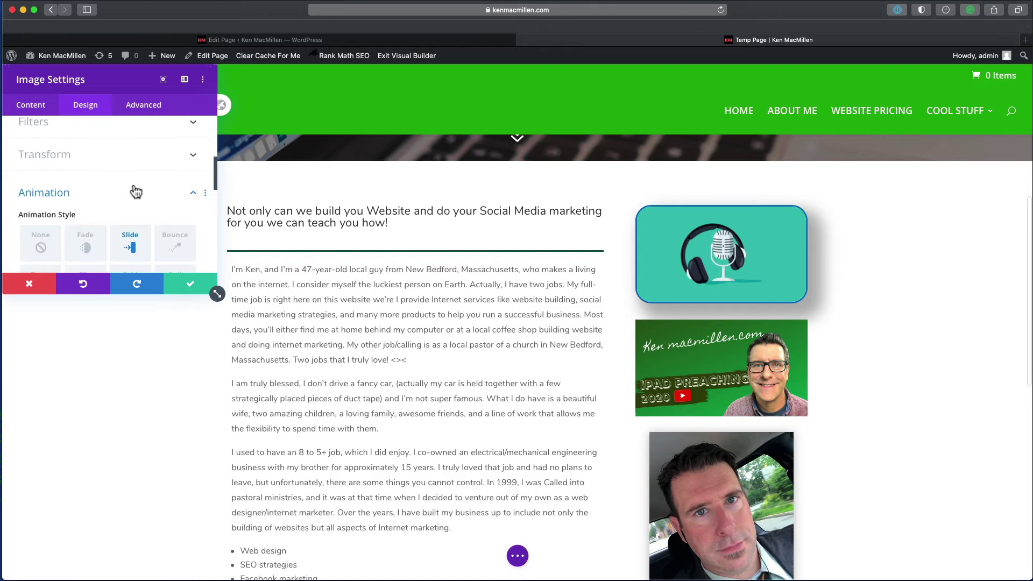
scroll(135, 190, up, 1)
Reduce the image's Transform Skew to -2 degrees.
click(115, 176)
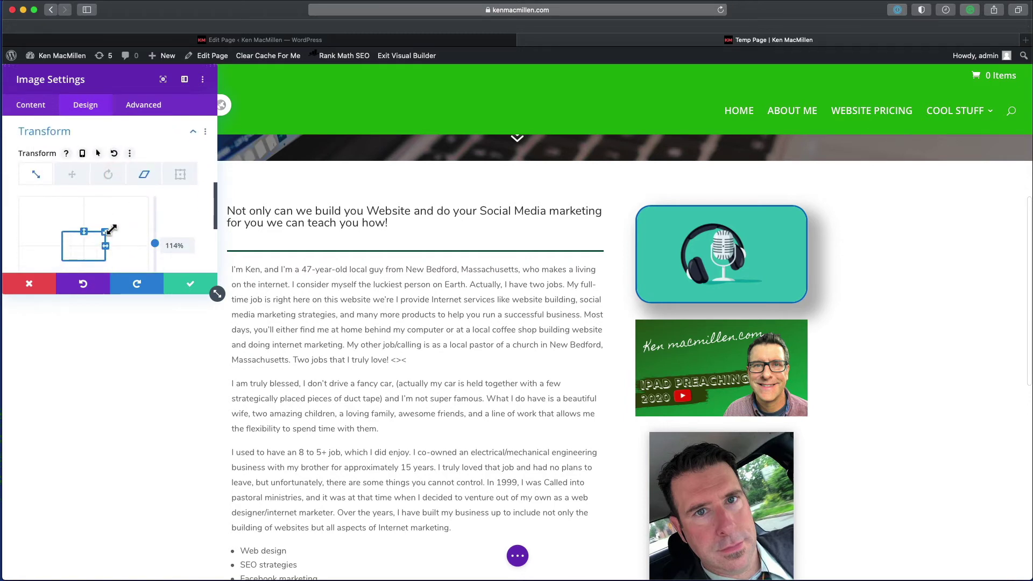
click(144, 174)
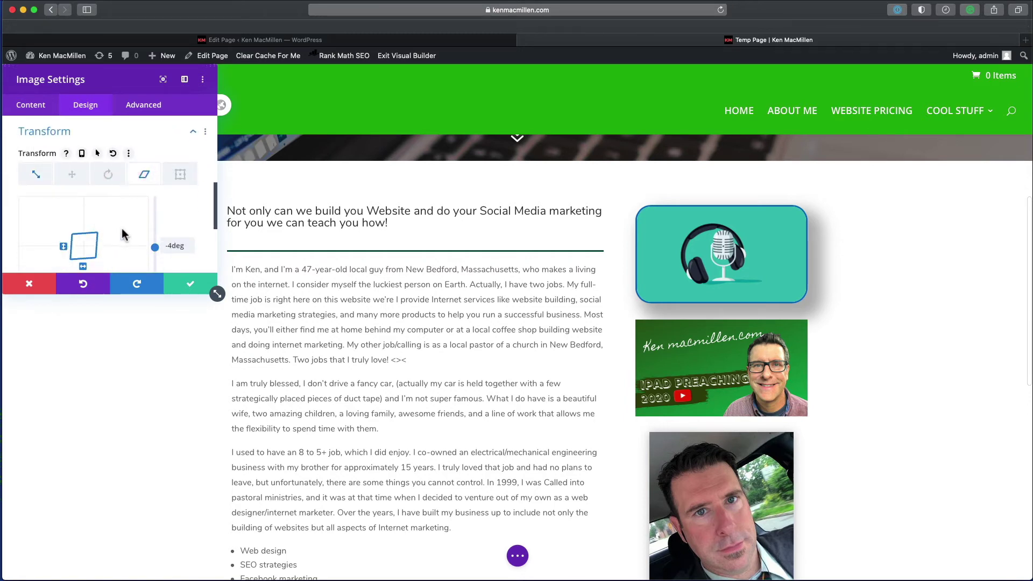
scroll(129, 234, down, 1)
drag(157, 216, 157, 210)
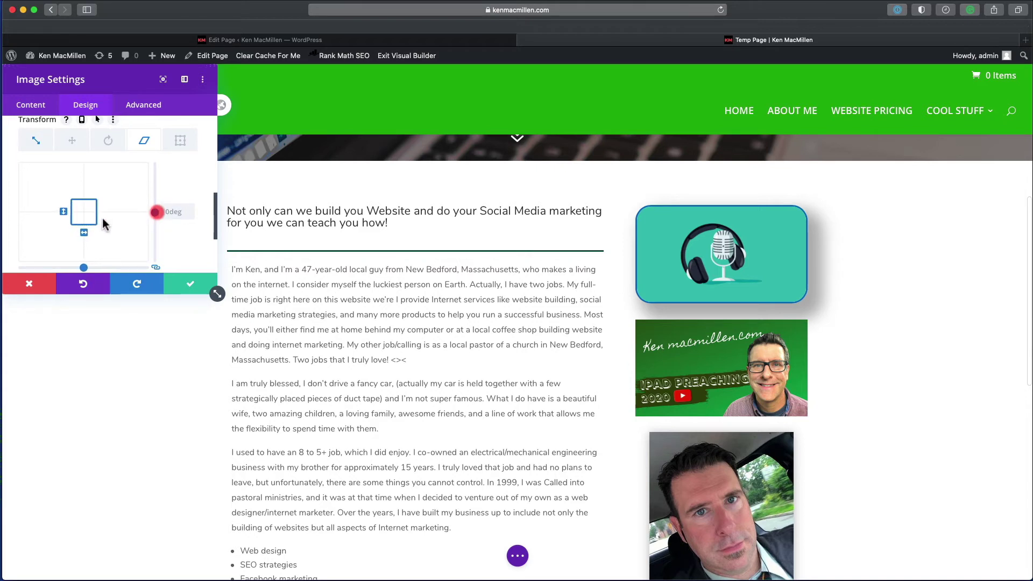
Return the image's Transform Scale to exactly 100%.
click(36, 141)
drag(156, 208, 84, 220)
scroll(146, 212, down, 2)
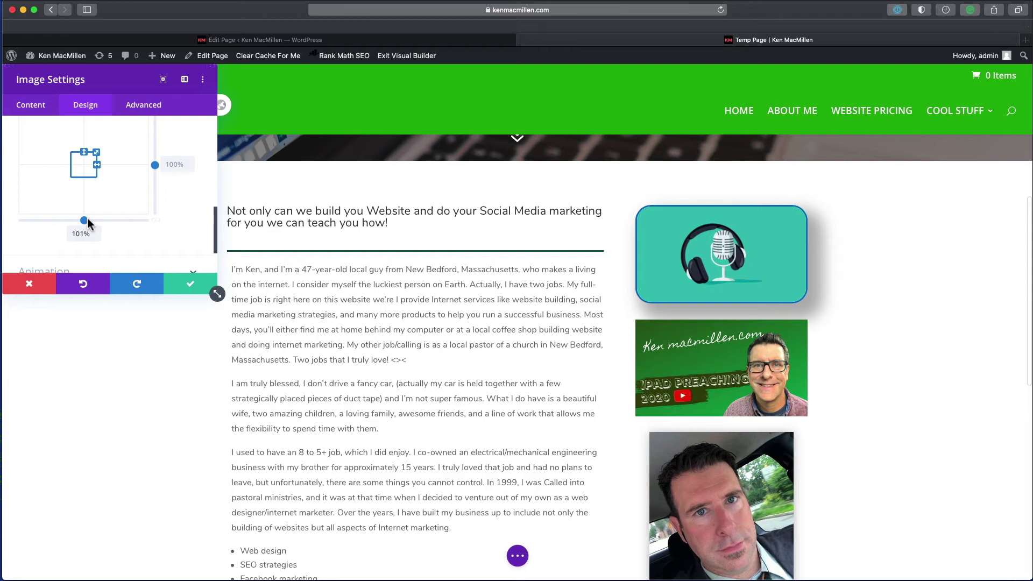
click(86, 218)
click(96, 237)
scroll(102, 242, down, 3)
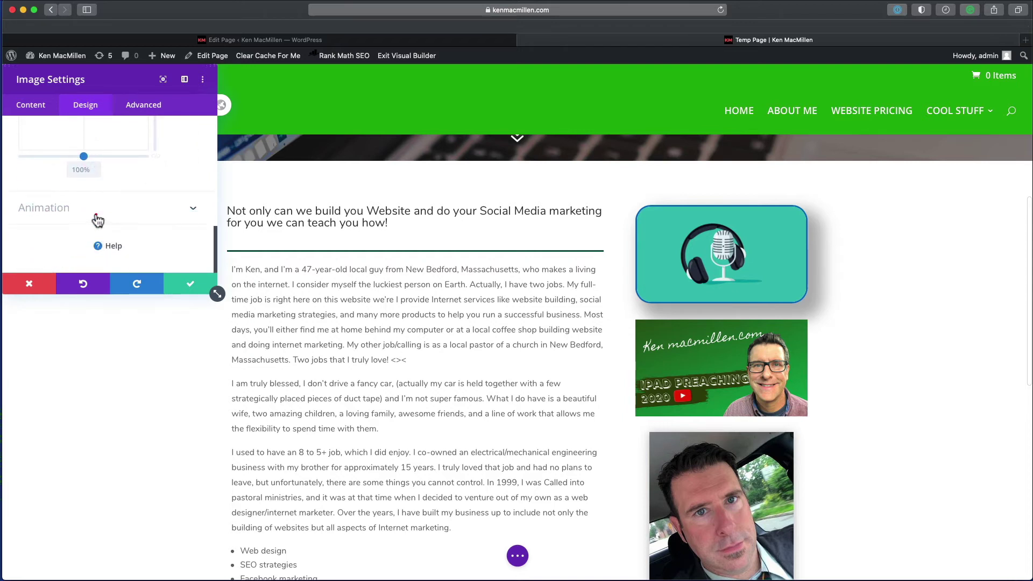
Preview the Fold, Flip and Bounce animations, then set the image animation to Roll.
click(98, 220)
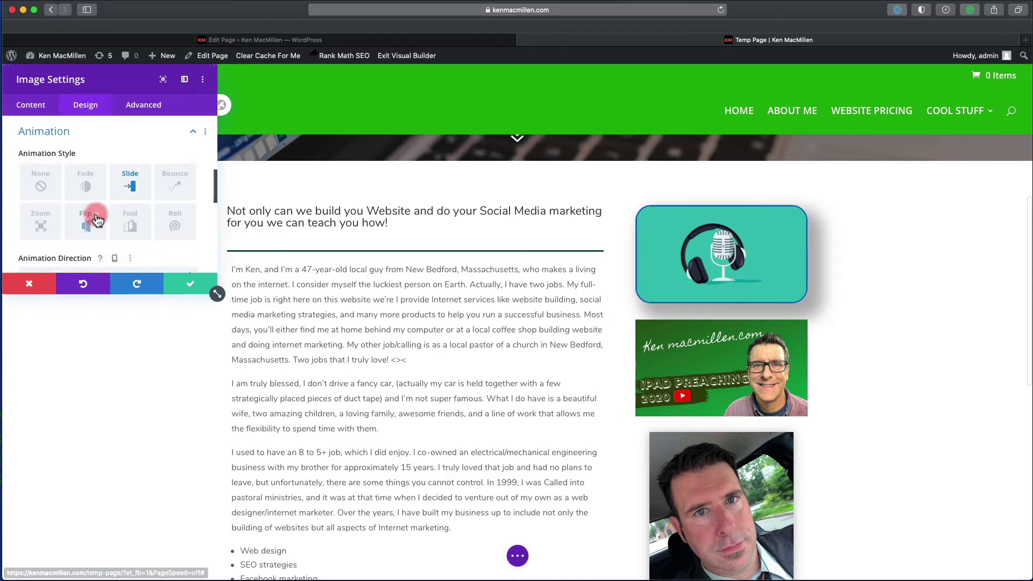
click(129, 224)
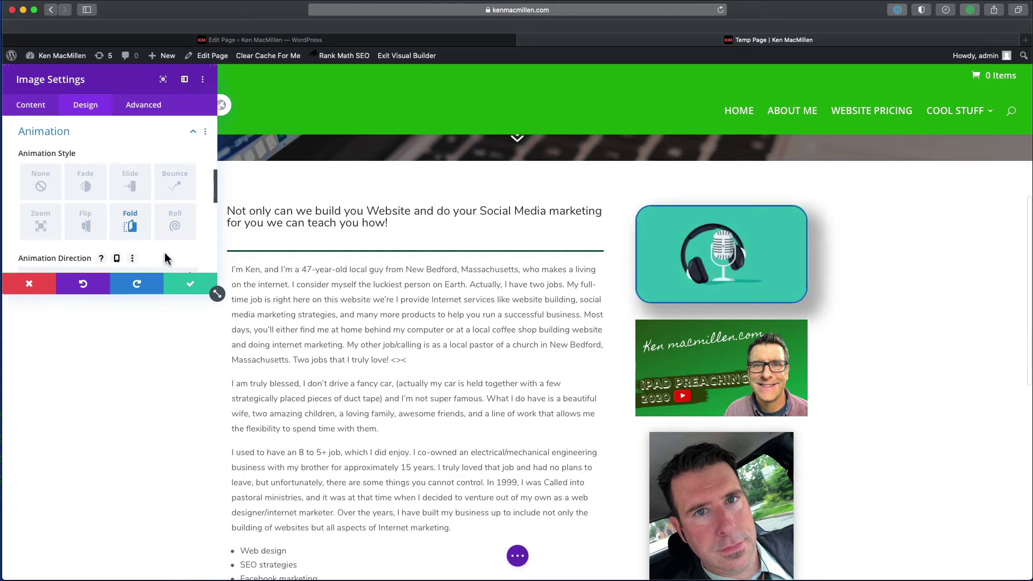
click(92, 229)
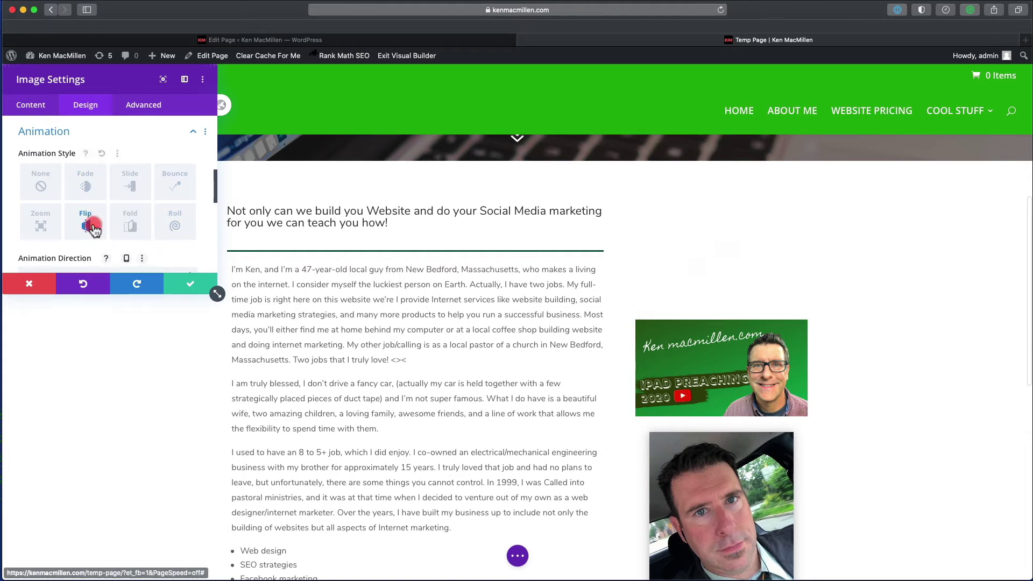
click(184, 188)
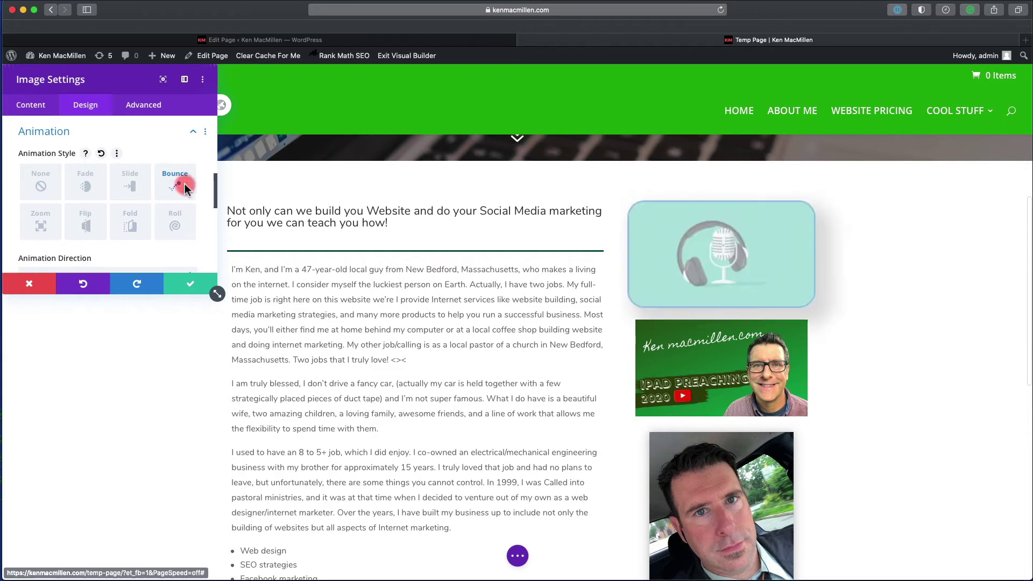
click(177, 226)
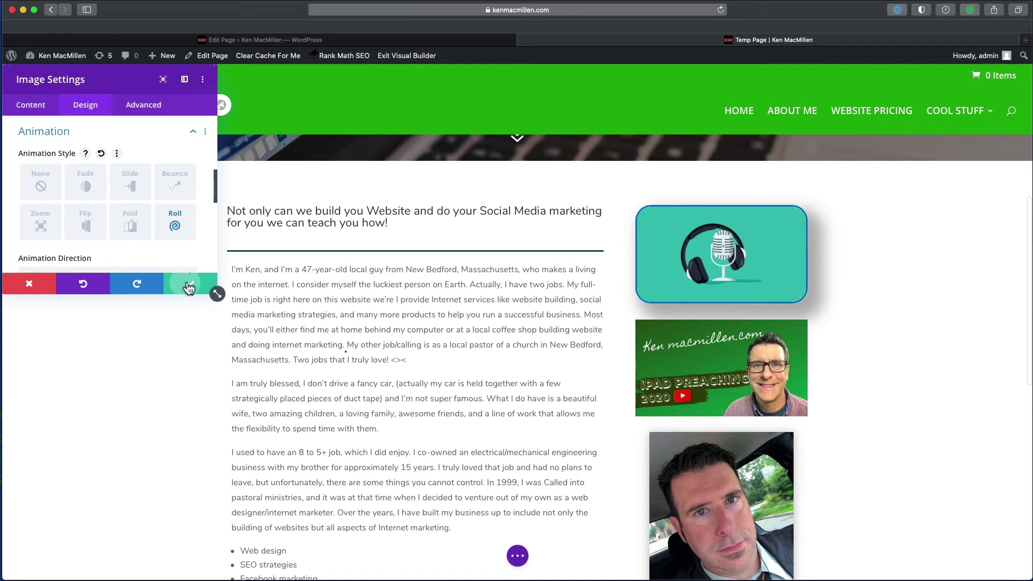
Keep the image settings, save the page from the builder's bottom bar, and scroll the result.
click(189, 284)
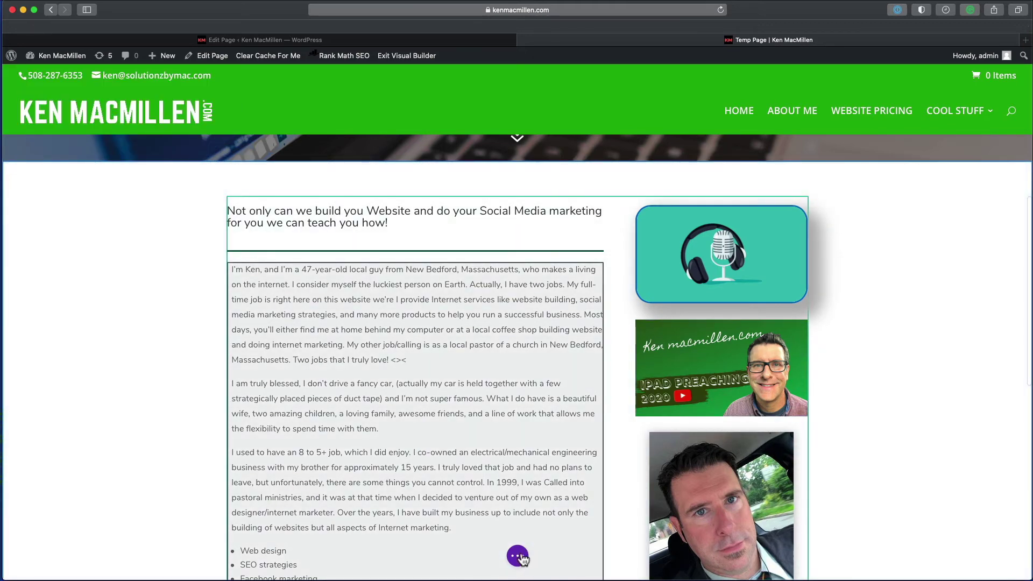
click(517, 556)
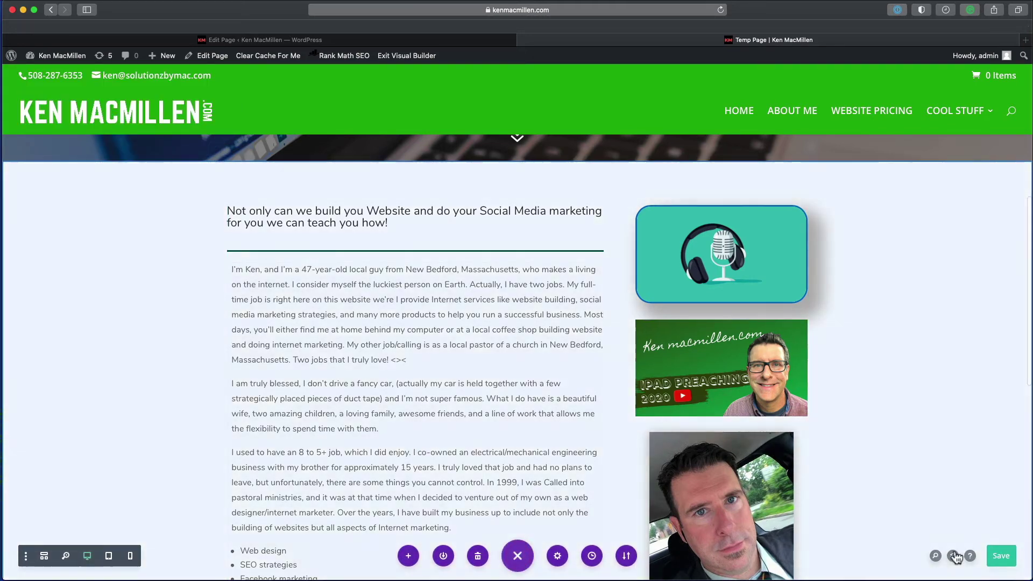
click(996, 557)
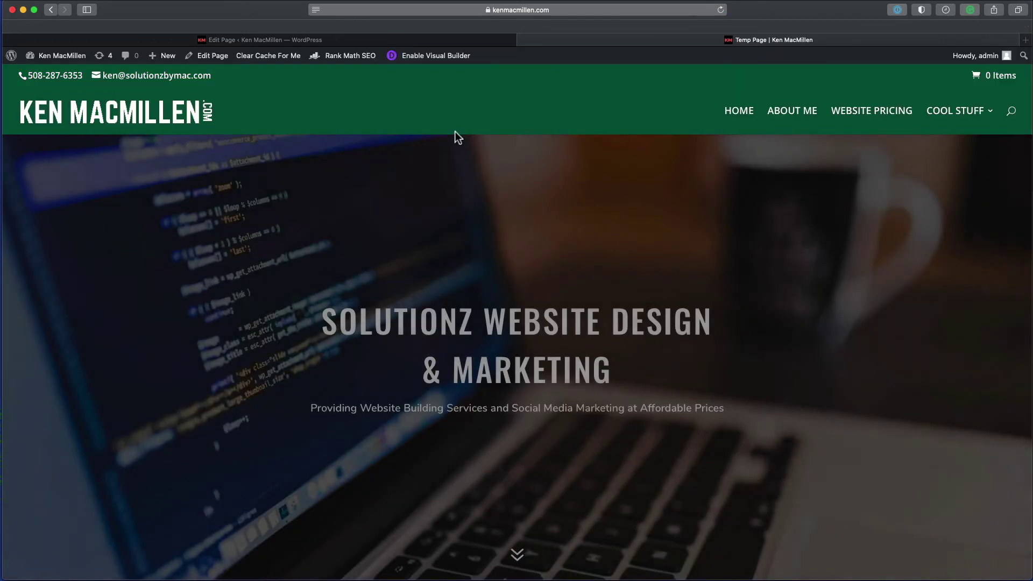
scroll(475, 159, down, 8)
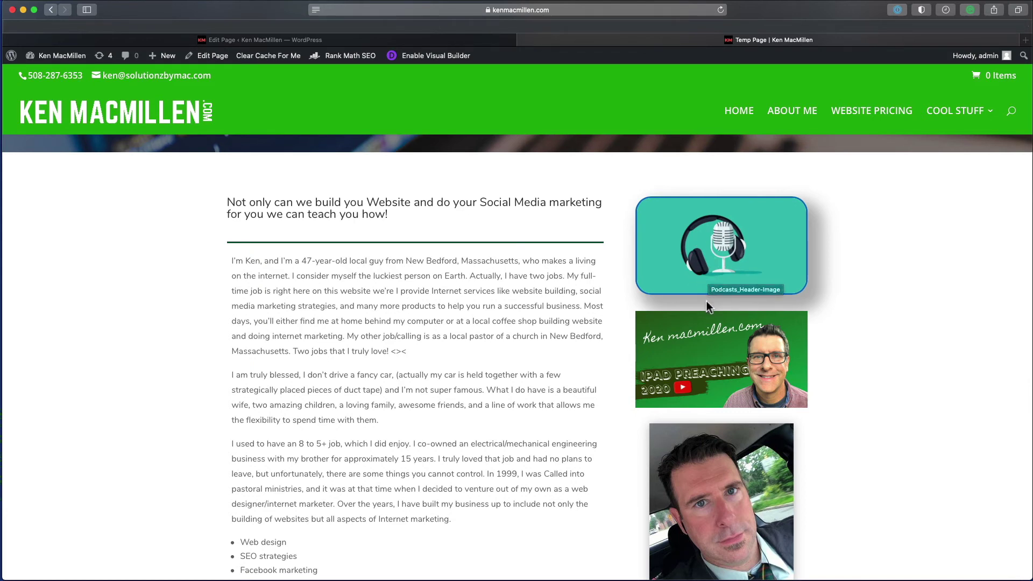
scroll(706, 301, down, 3)
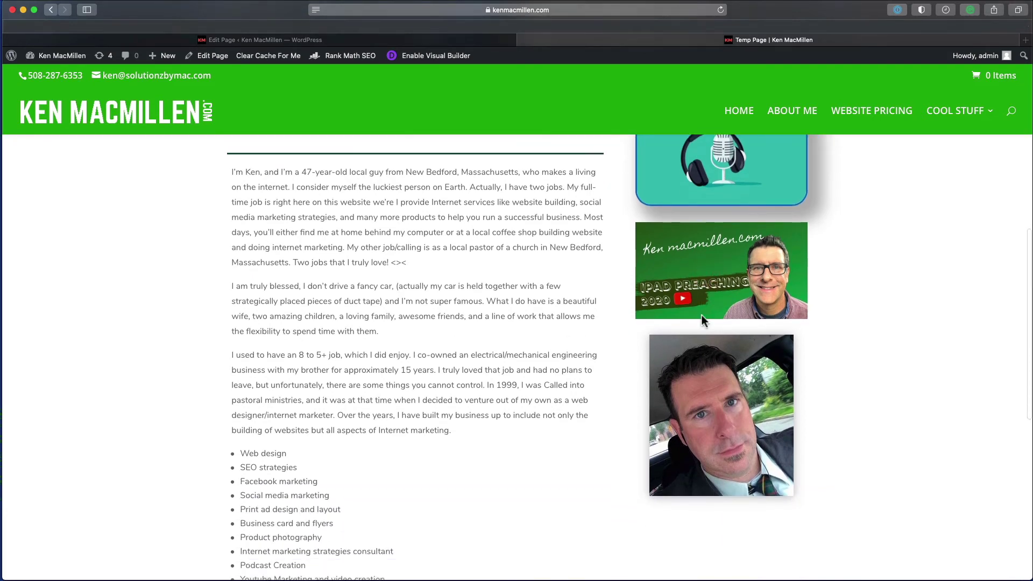
scroll(701, 315, down, 2)
scroll(431, 299, down, 7)
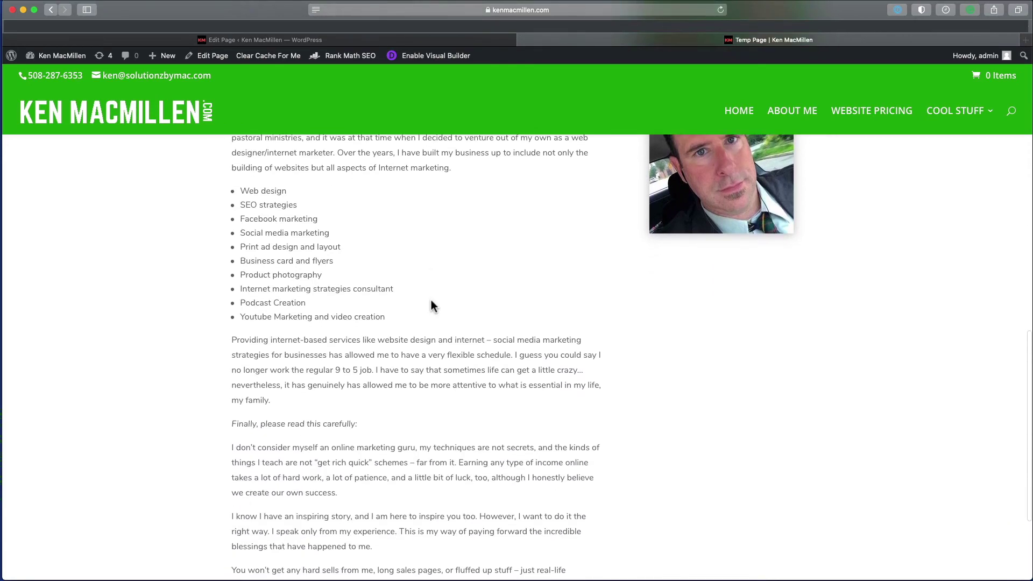
scroll(433, 300, down, 5)
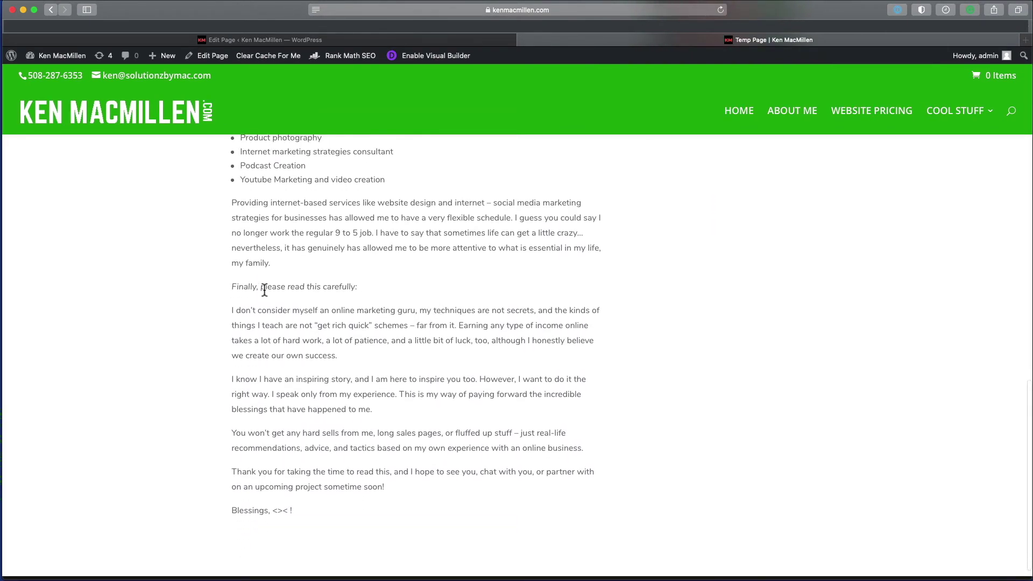
scroll(264, 290, up, 15)
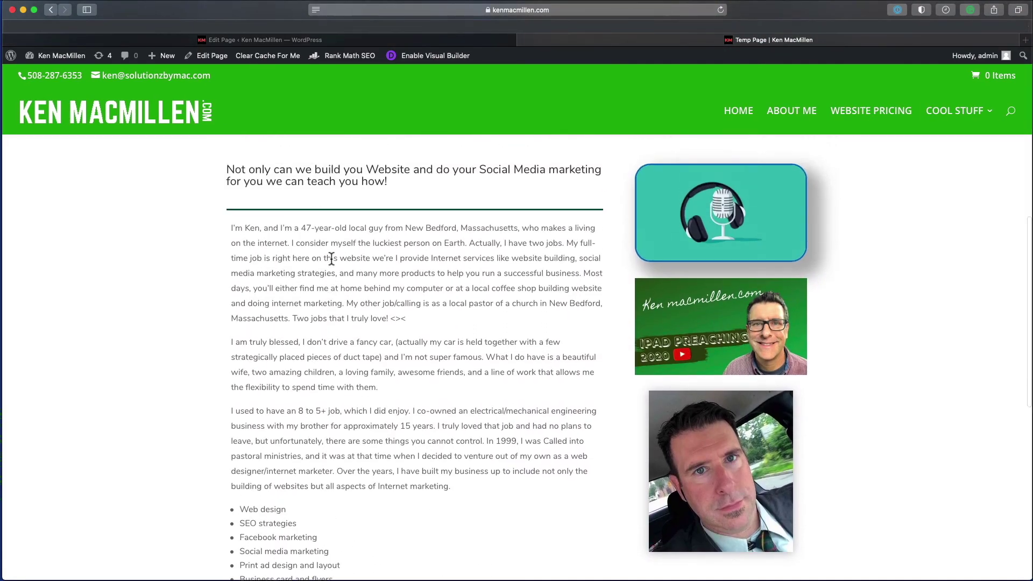
scroll(331, 259, up, 2)
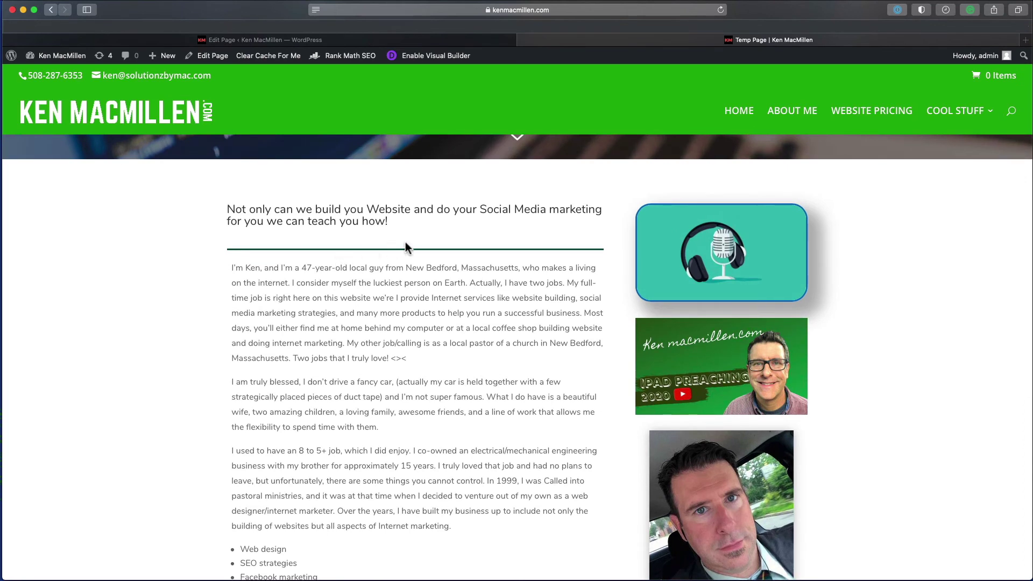
scroll(404, 243, down, 1)
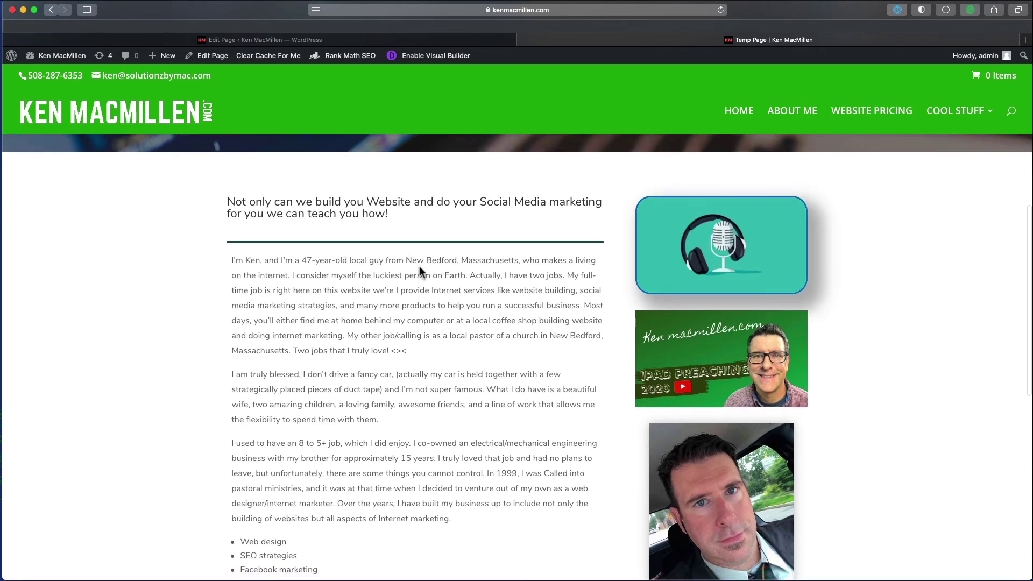
Trim the bio text to its first paragraph, deleting the remaining paragraphs and services list.
double_click(418, 271)
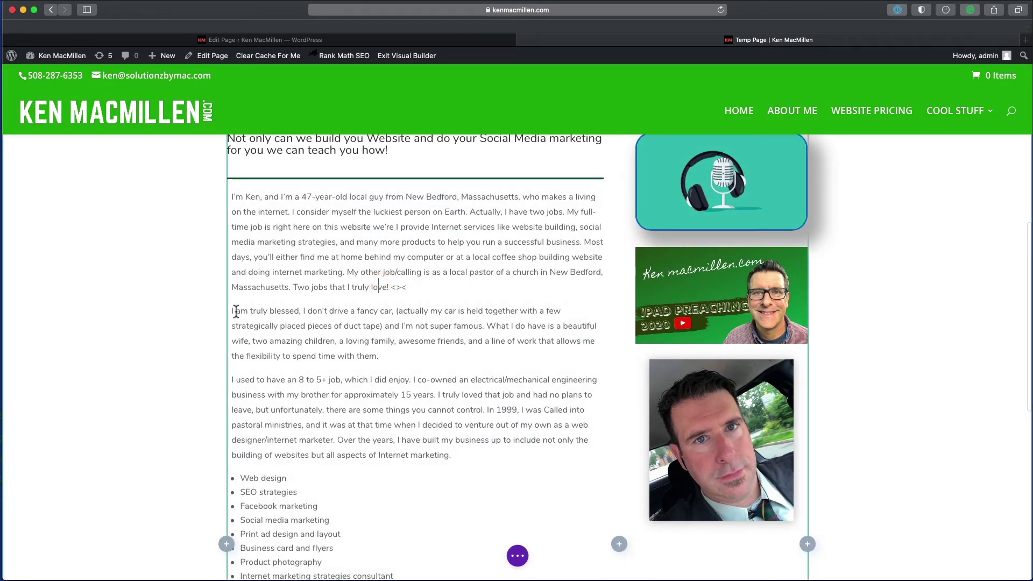
drag(233, 311, 366, 460)
key(BackSpace)
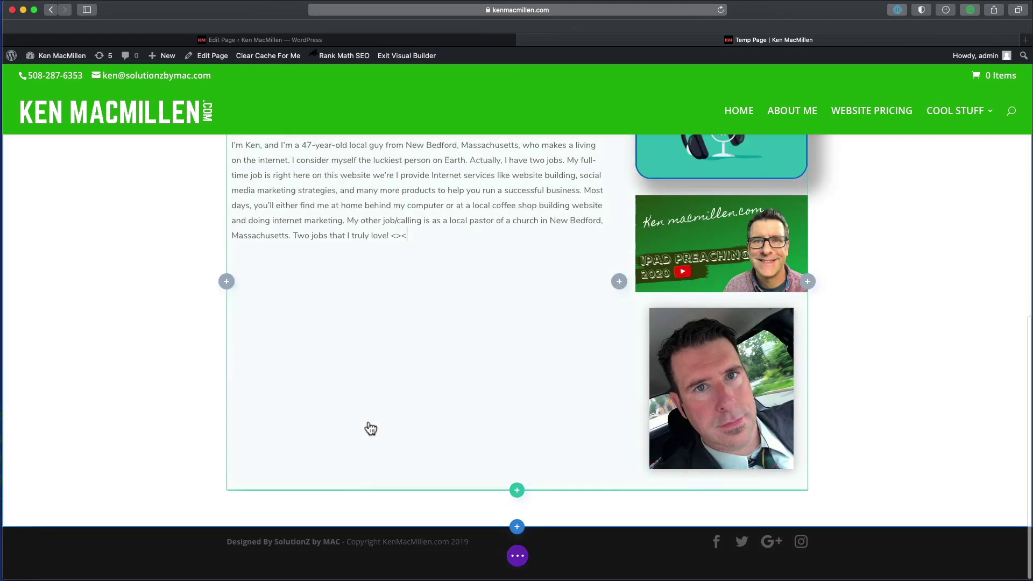
scroll(369, 359, up, 3)
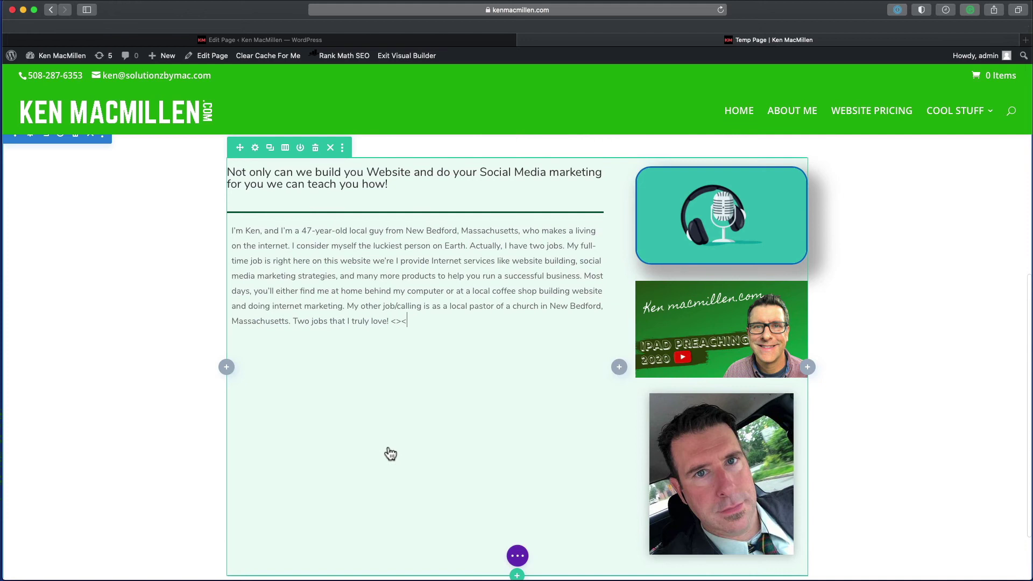
click(405, 430)
Select the bio text module and open its Add New Module list.
click(127, 389)
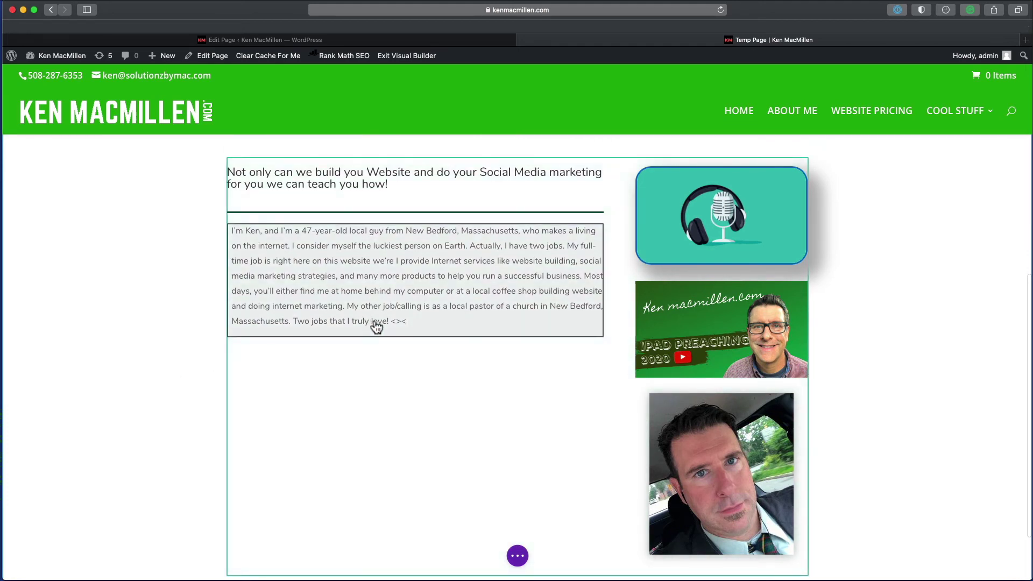
click(407, 322)
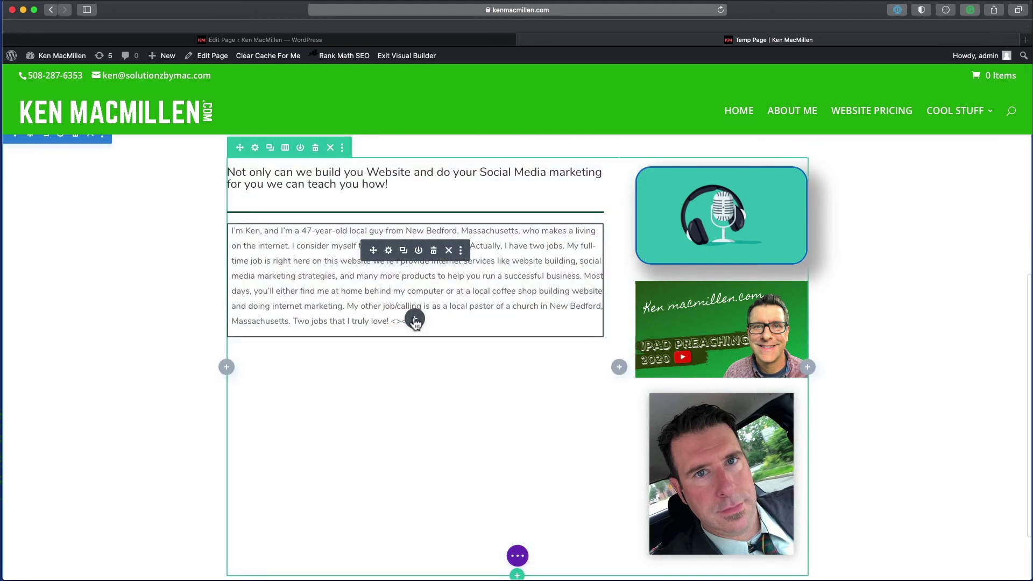
click(414, 320)
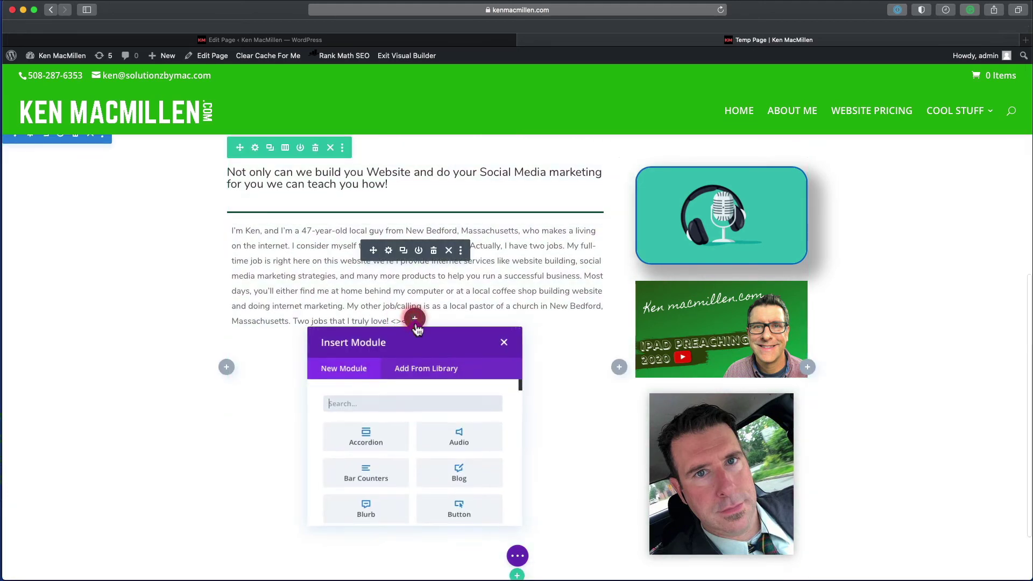
Insert an Accordion module, duplicate its second item twice for four items, and save.
click(377, 439)
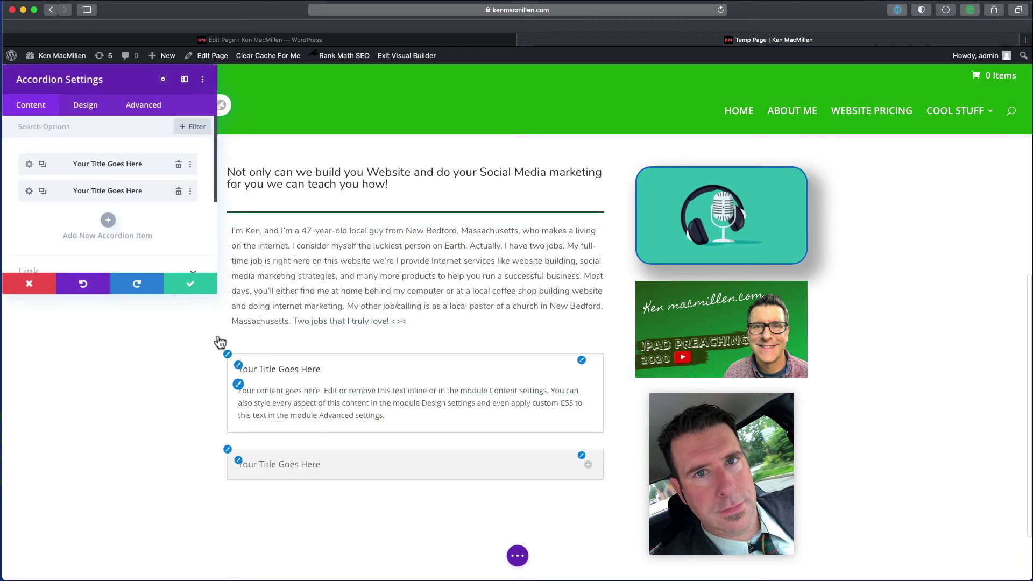
click(104, 219)
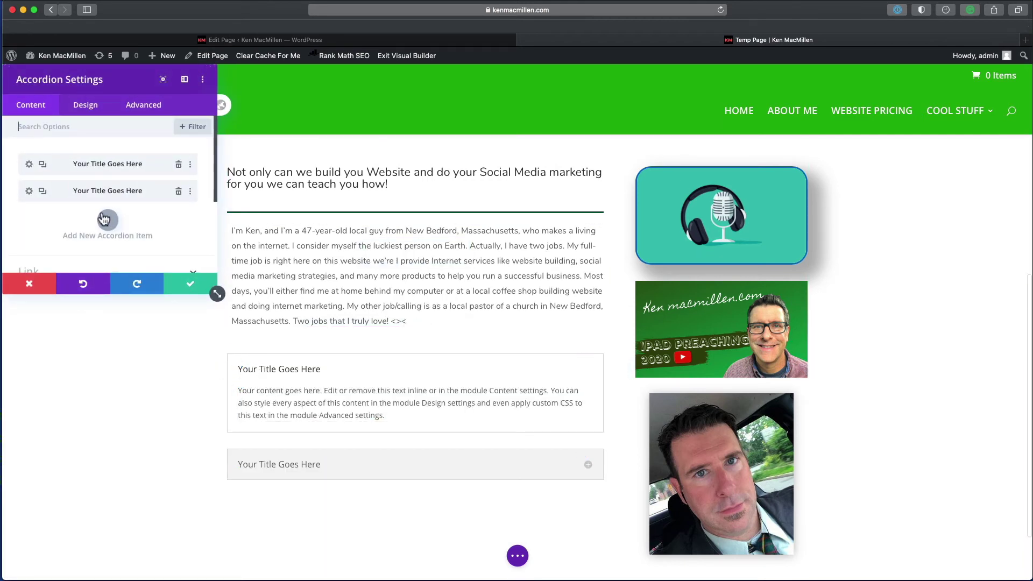
click(44, 192)
click(45, 194)
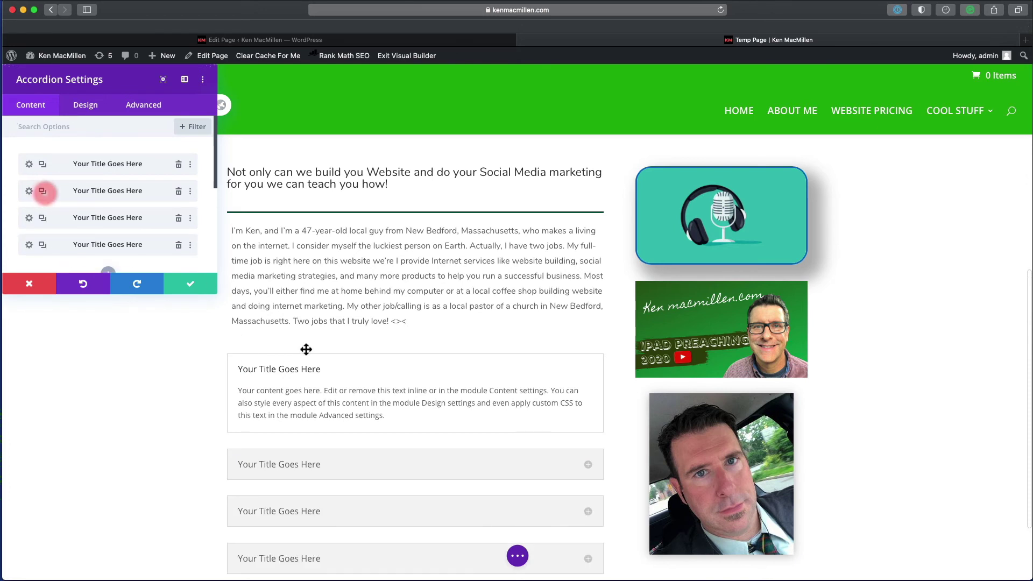
scroll(306, 351, down, 3)
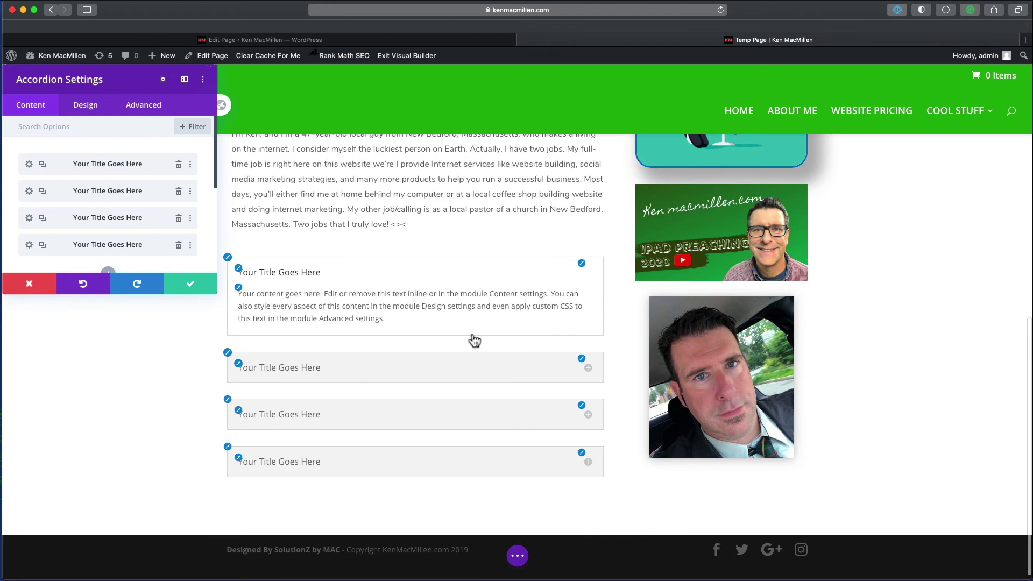
click(195, 281)
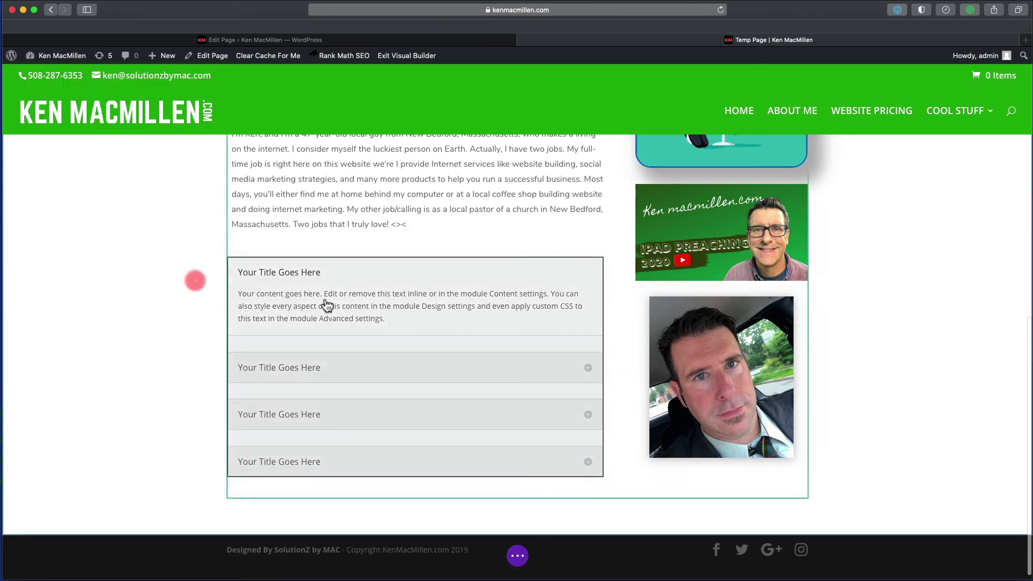
Retitle the first accordion item as 'test page one'.
click(274, 276)
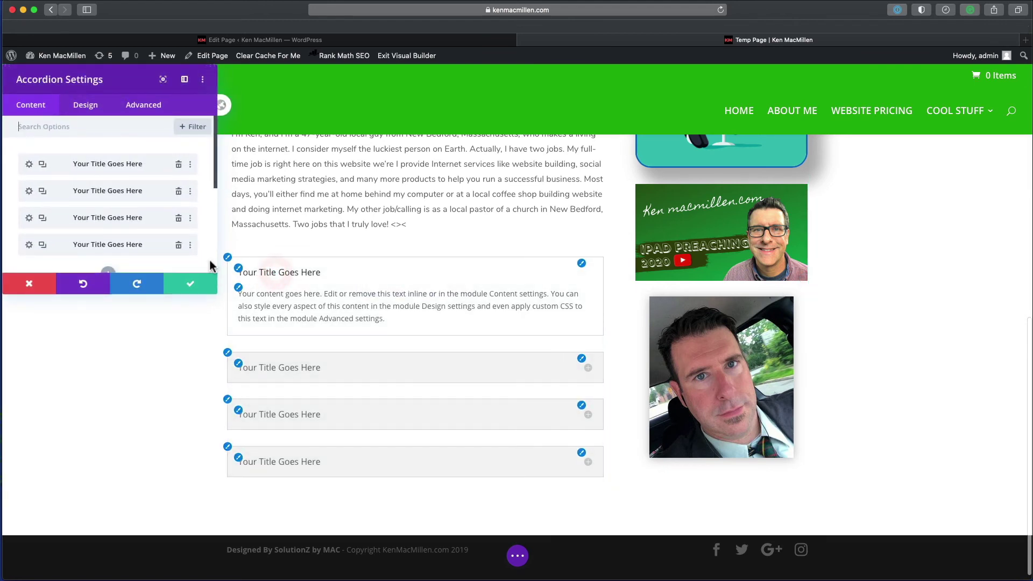
click(30, 165)
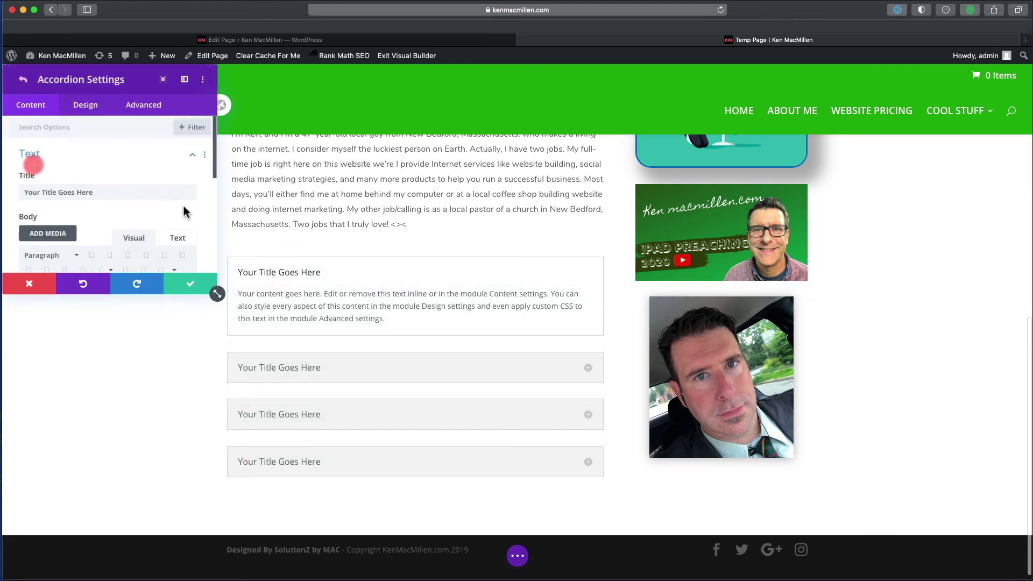
drag(107, 192, 33, 191)
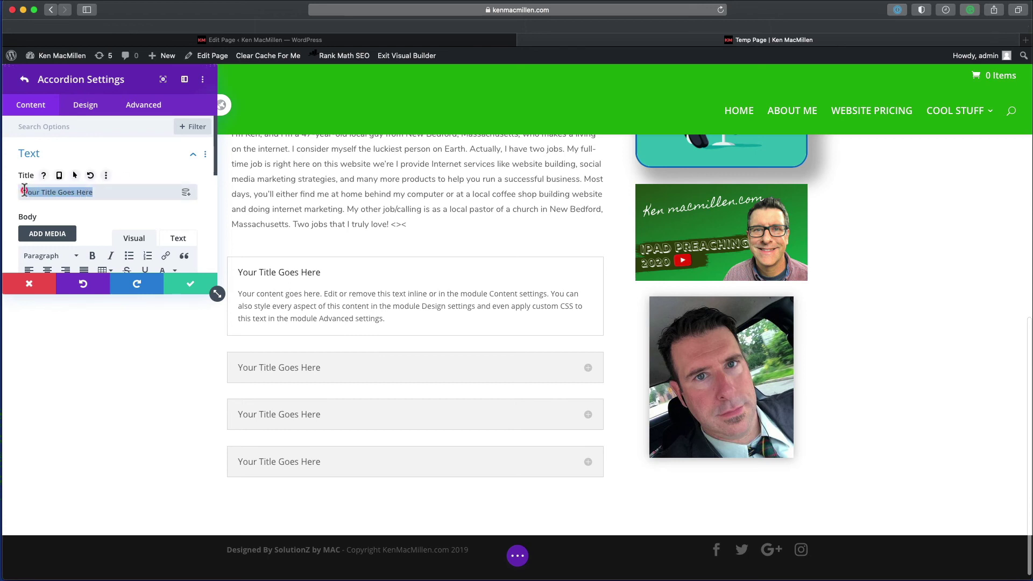
text(test page one)
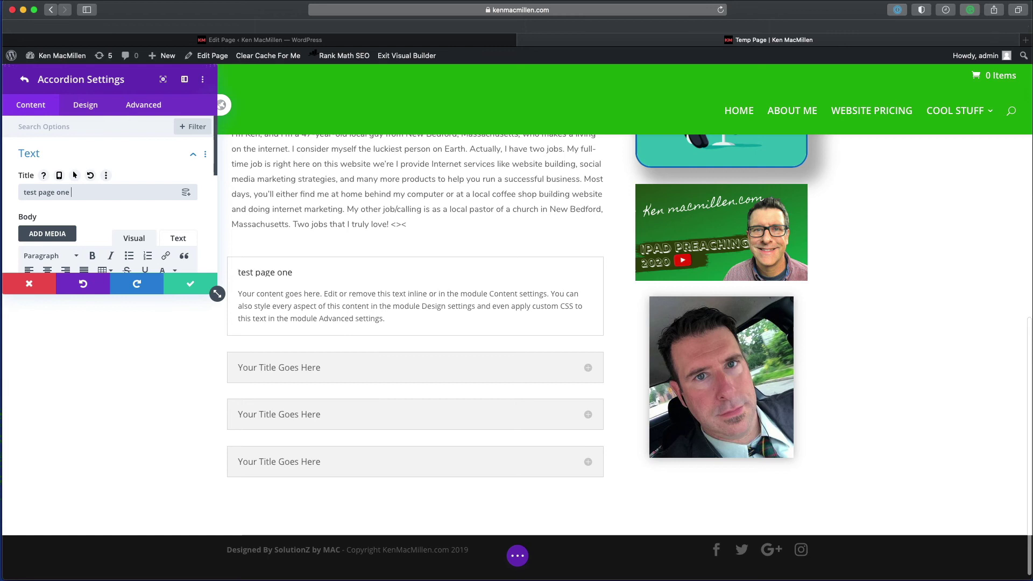
click(190, 280)
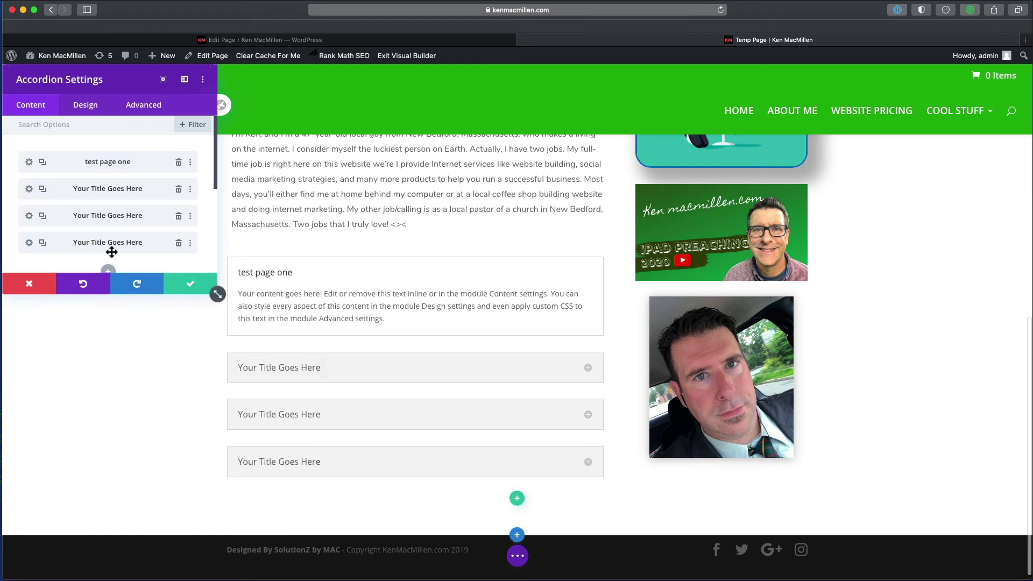
Retitle the second accordion item as 'Test page two' and confirm it.
click(33, 191)
drag(99, 190, 23, 191)
key(BackSpace)
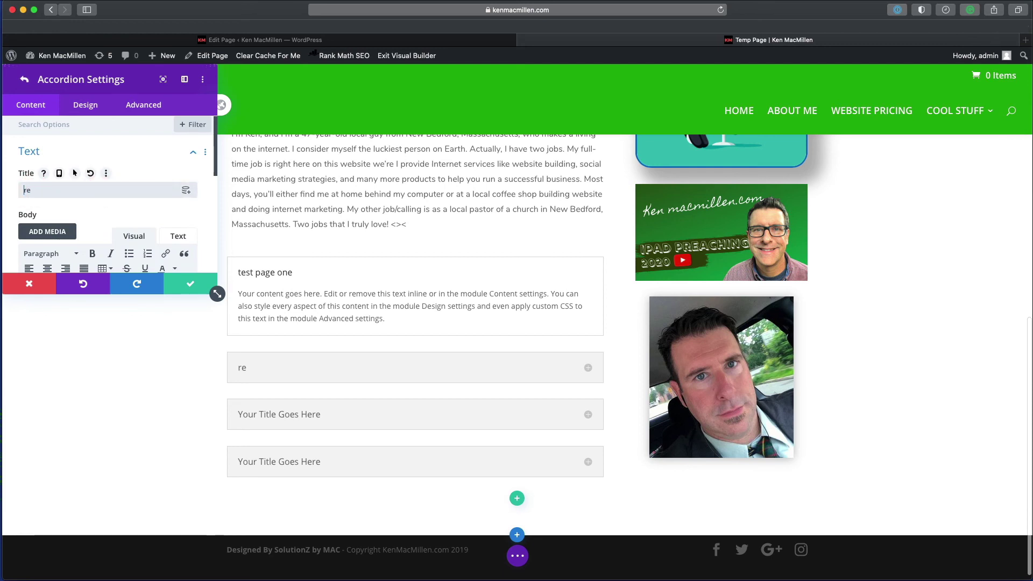
key(Delete)
key(Delete)
text(Test page two)
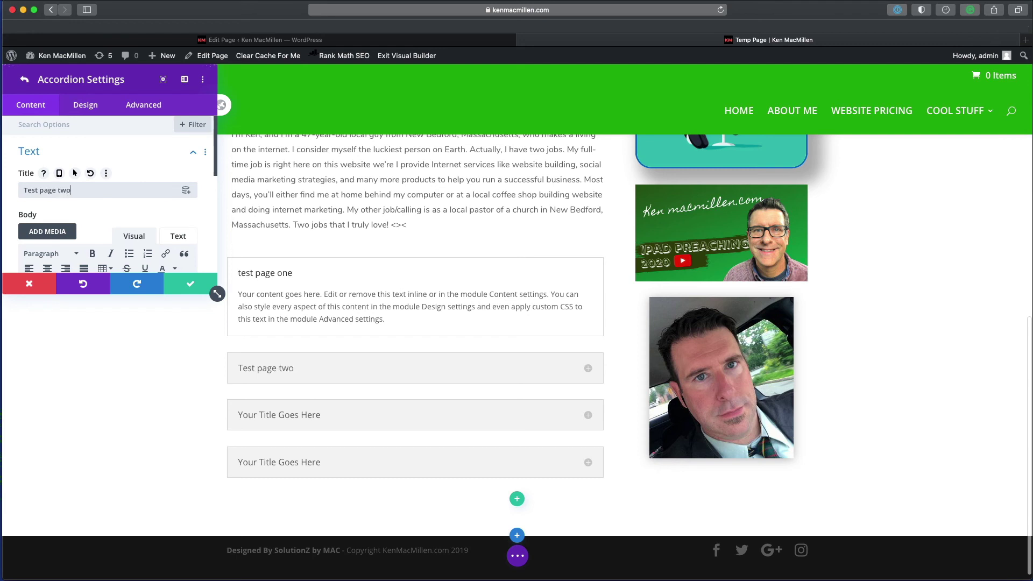
click(186, 284)
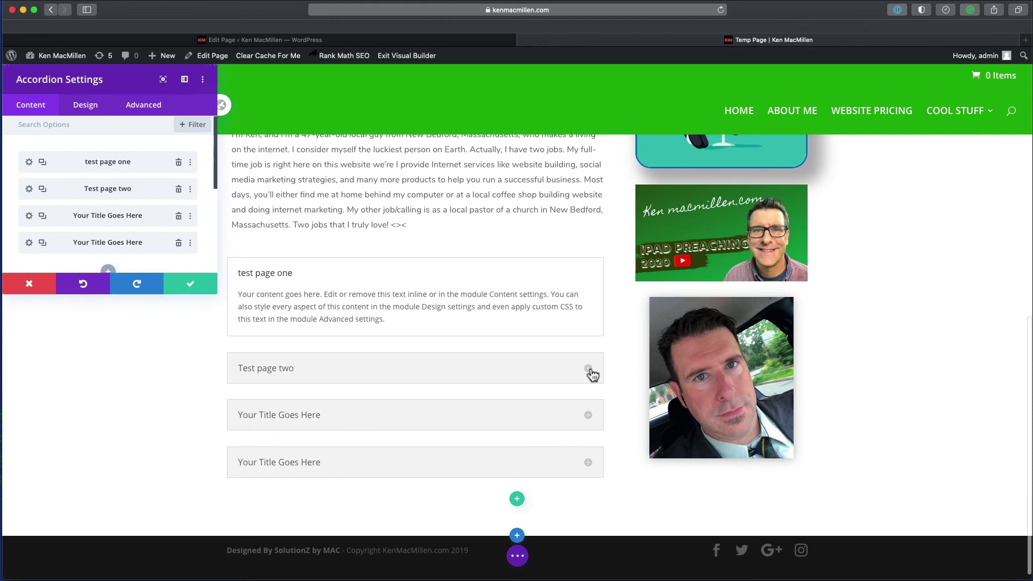
click(248, 298)
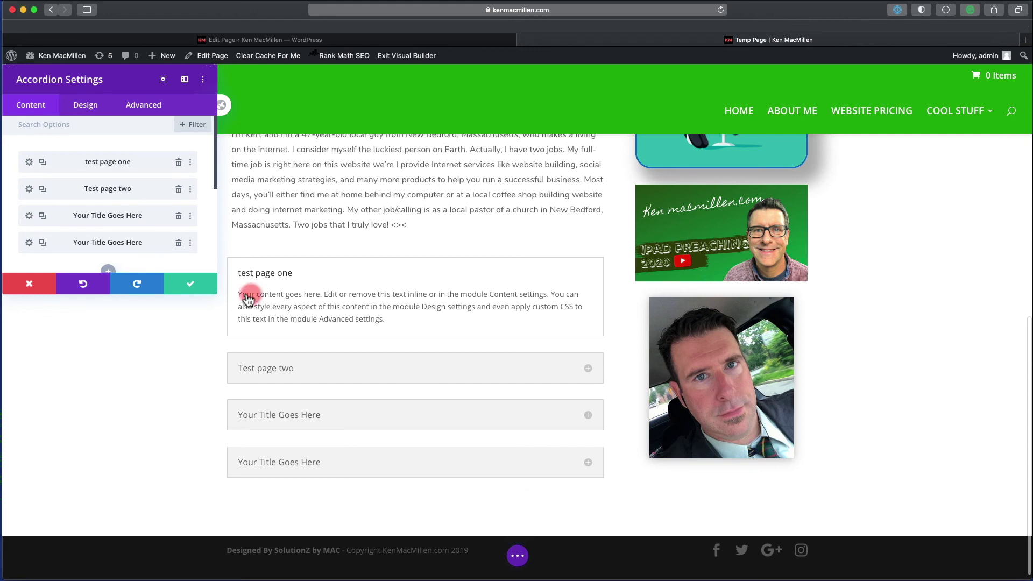
click(386, 322)
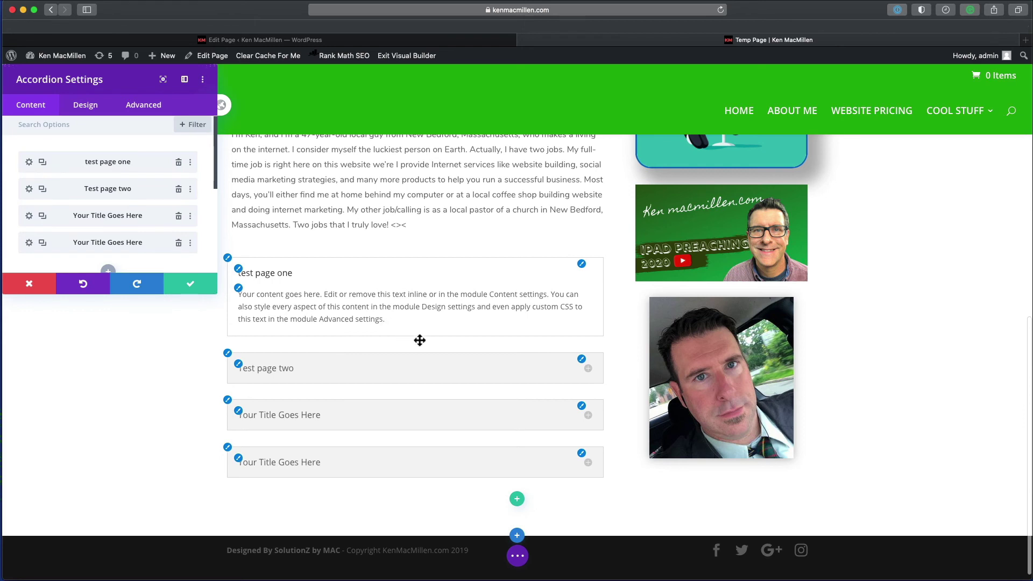
Confirm the accordion settings, then leave the Visual Builder with Save & Exit.
click(209, 284)
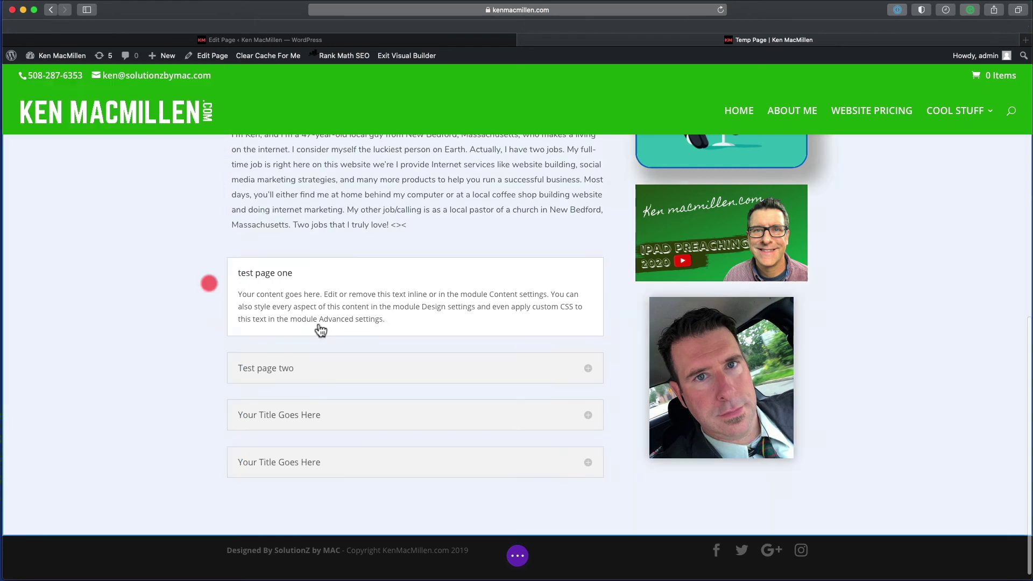
click(423, 56)
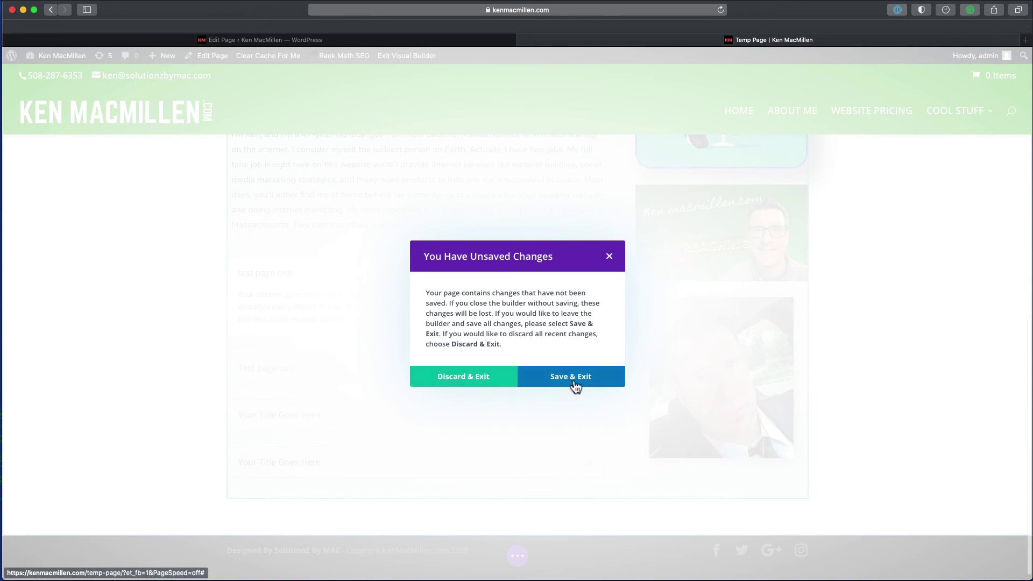
click(576, 383)
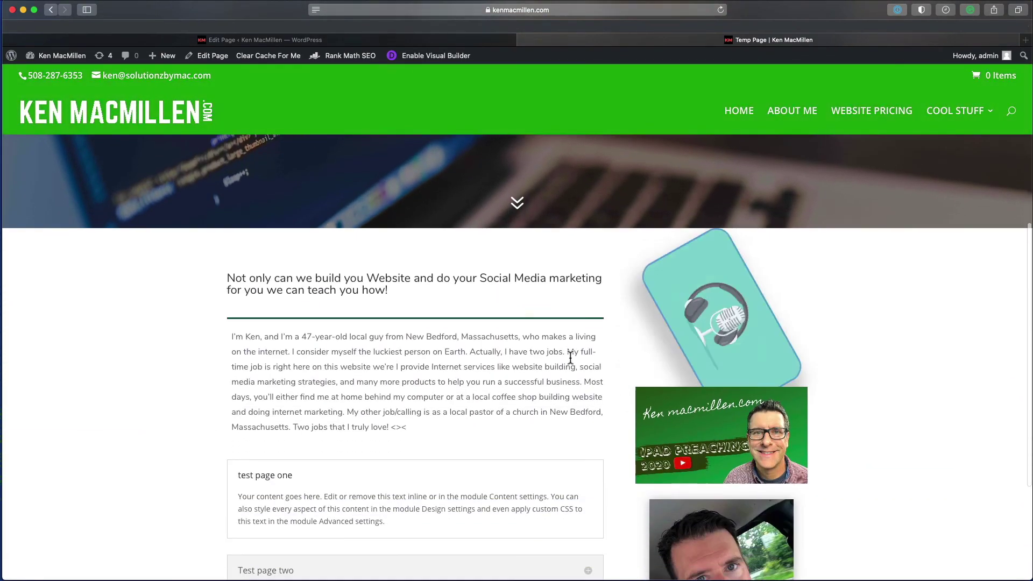
scroll(544, 306, down, 3)
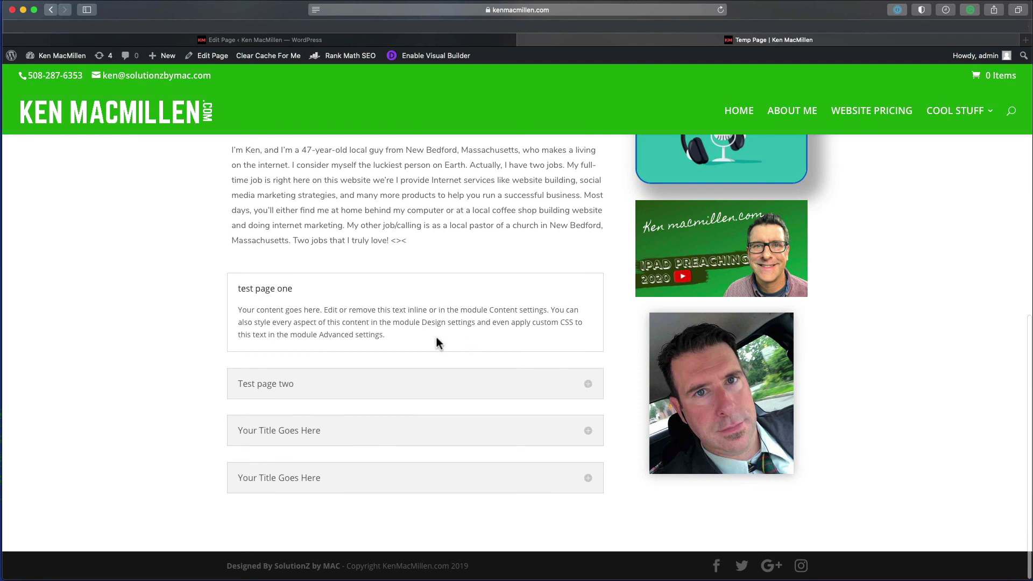
Expand the Test page two, third and fourth accordion items on the live page.
click(589, 385)
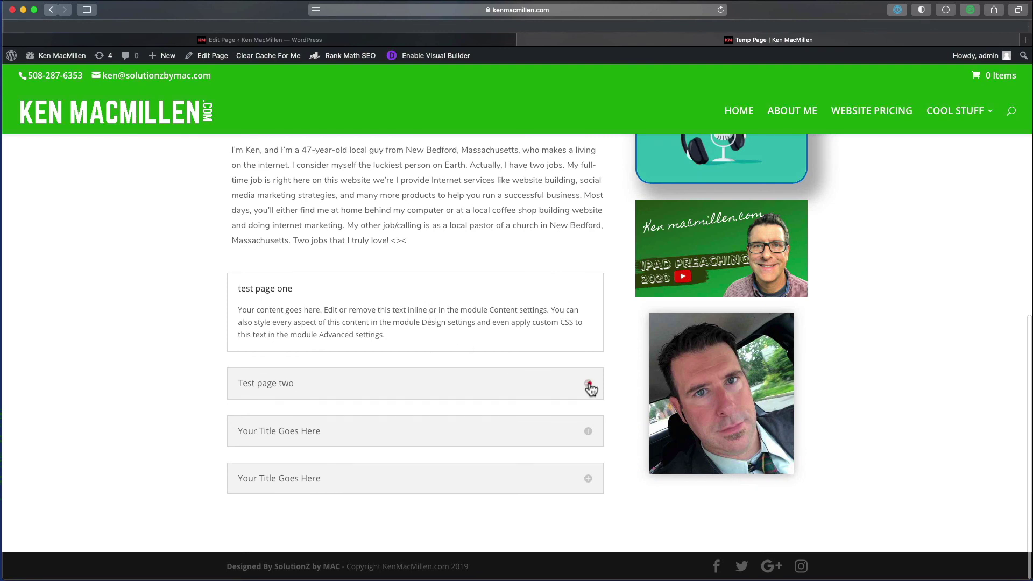
click(589, 433)
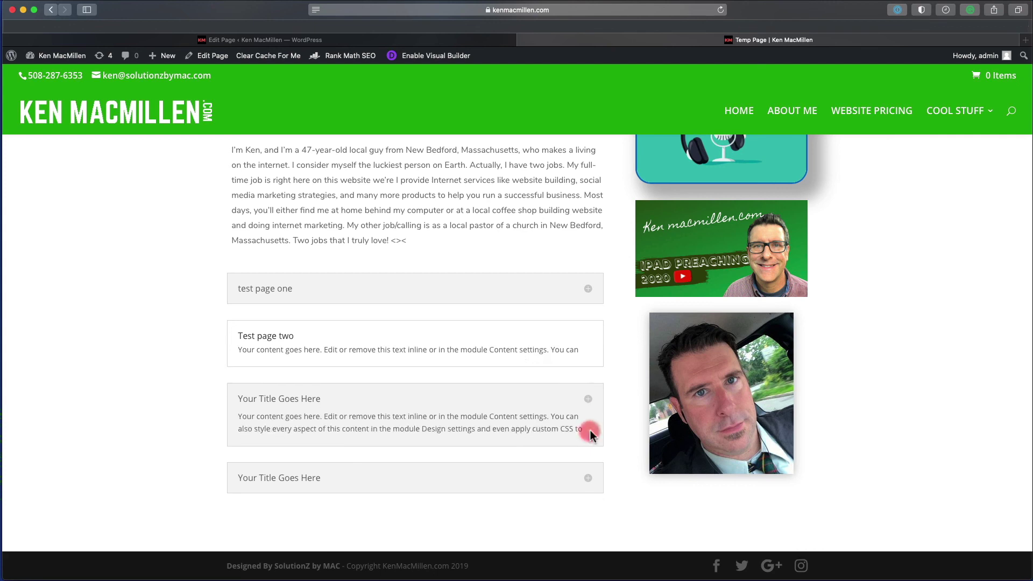
click(591, 477)
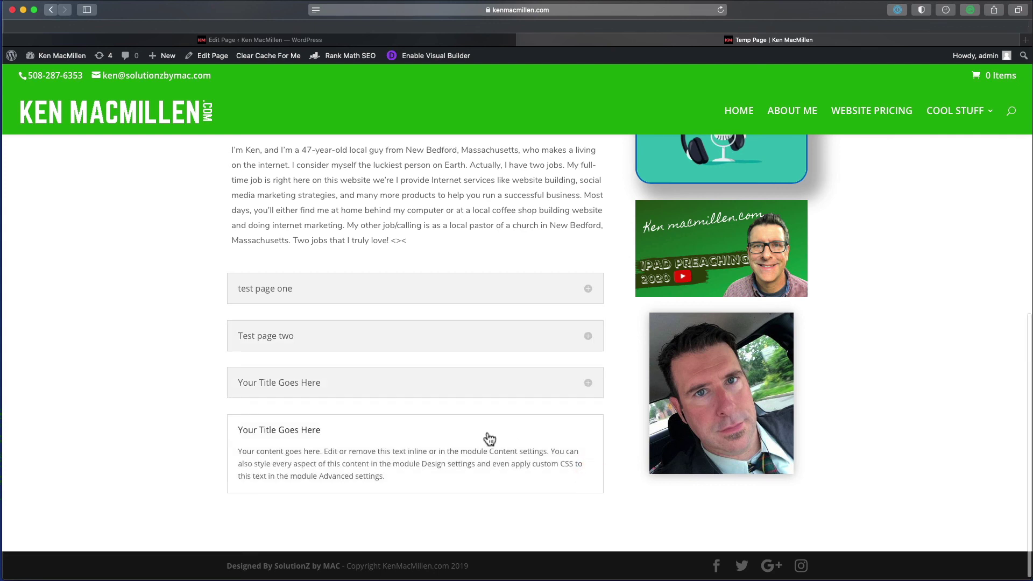
scroll(487, 437, up, 3)
scroll(487, 437, down, 3)
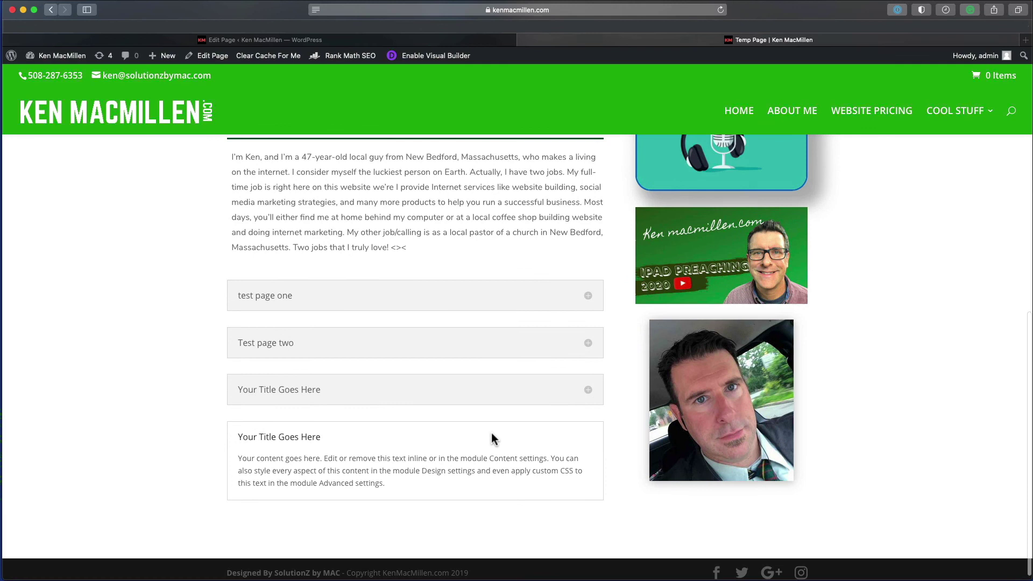
scroll(493, 435, up, 3)
scroll(495, 433, down, 3)
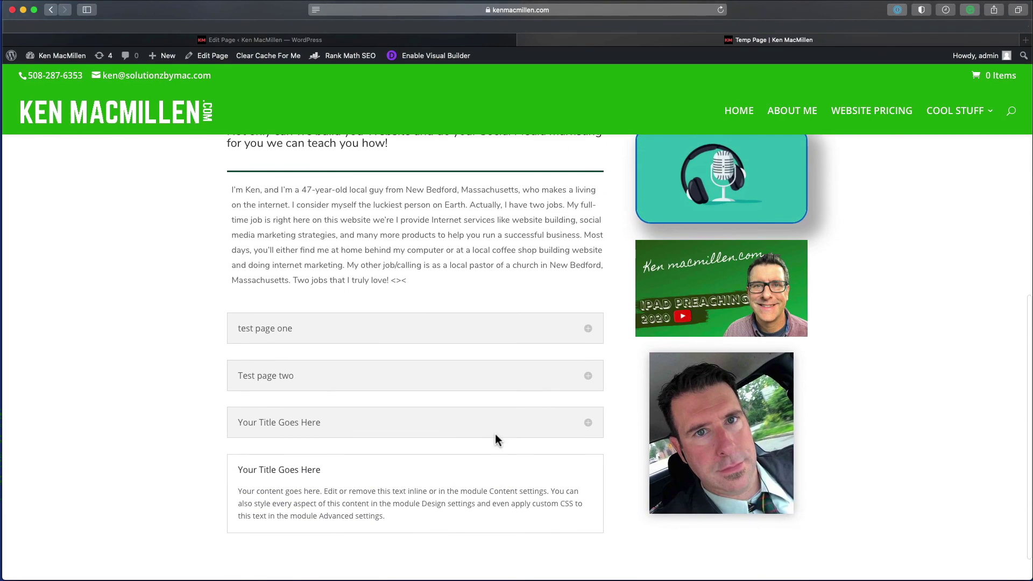